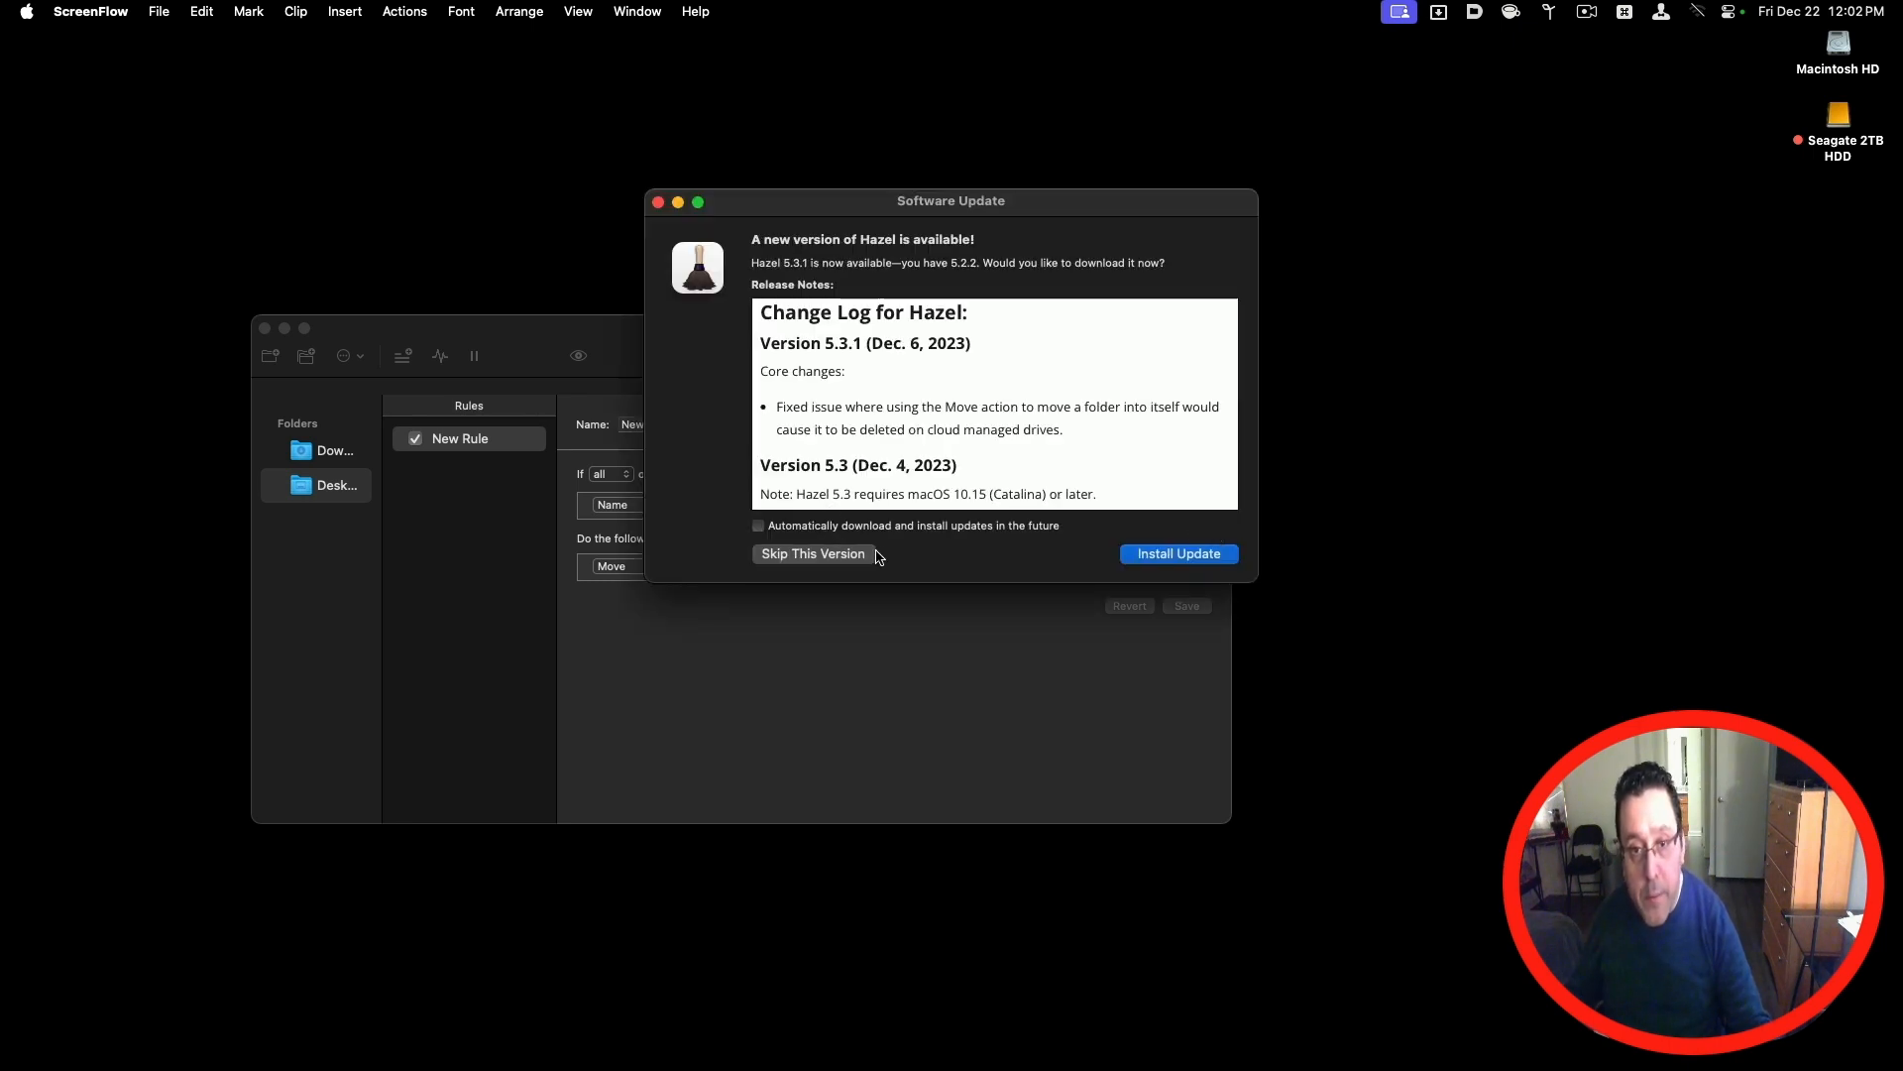
Step: Close the software update notice and show the Downloads folder's rules, permanently dismissing the rule note hint
click(657, 203)
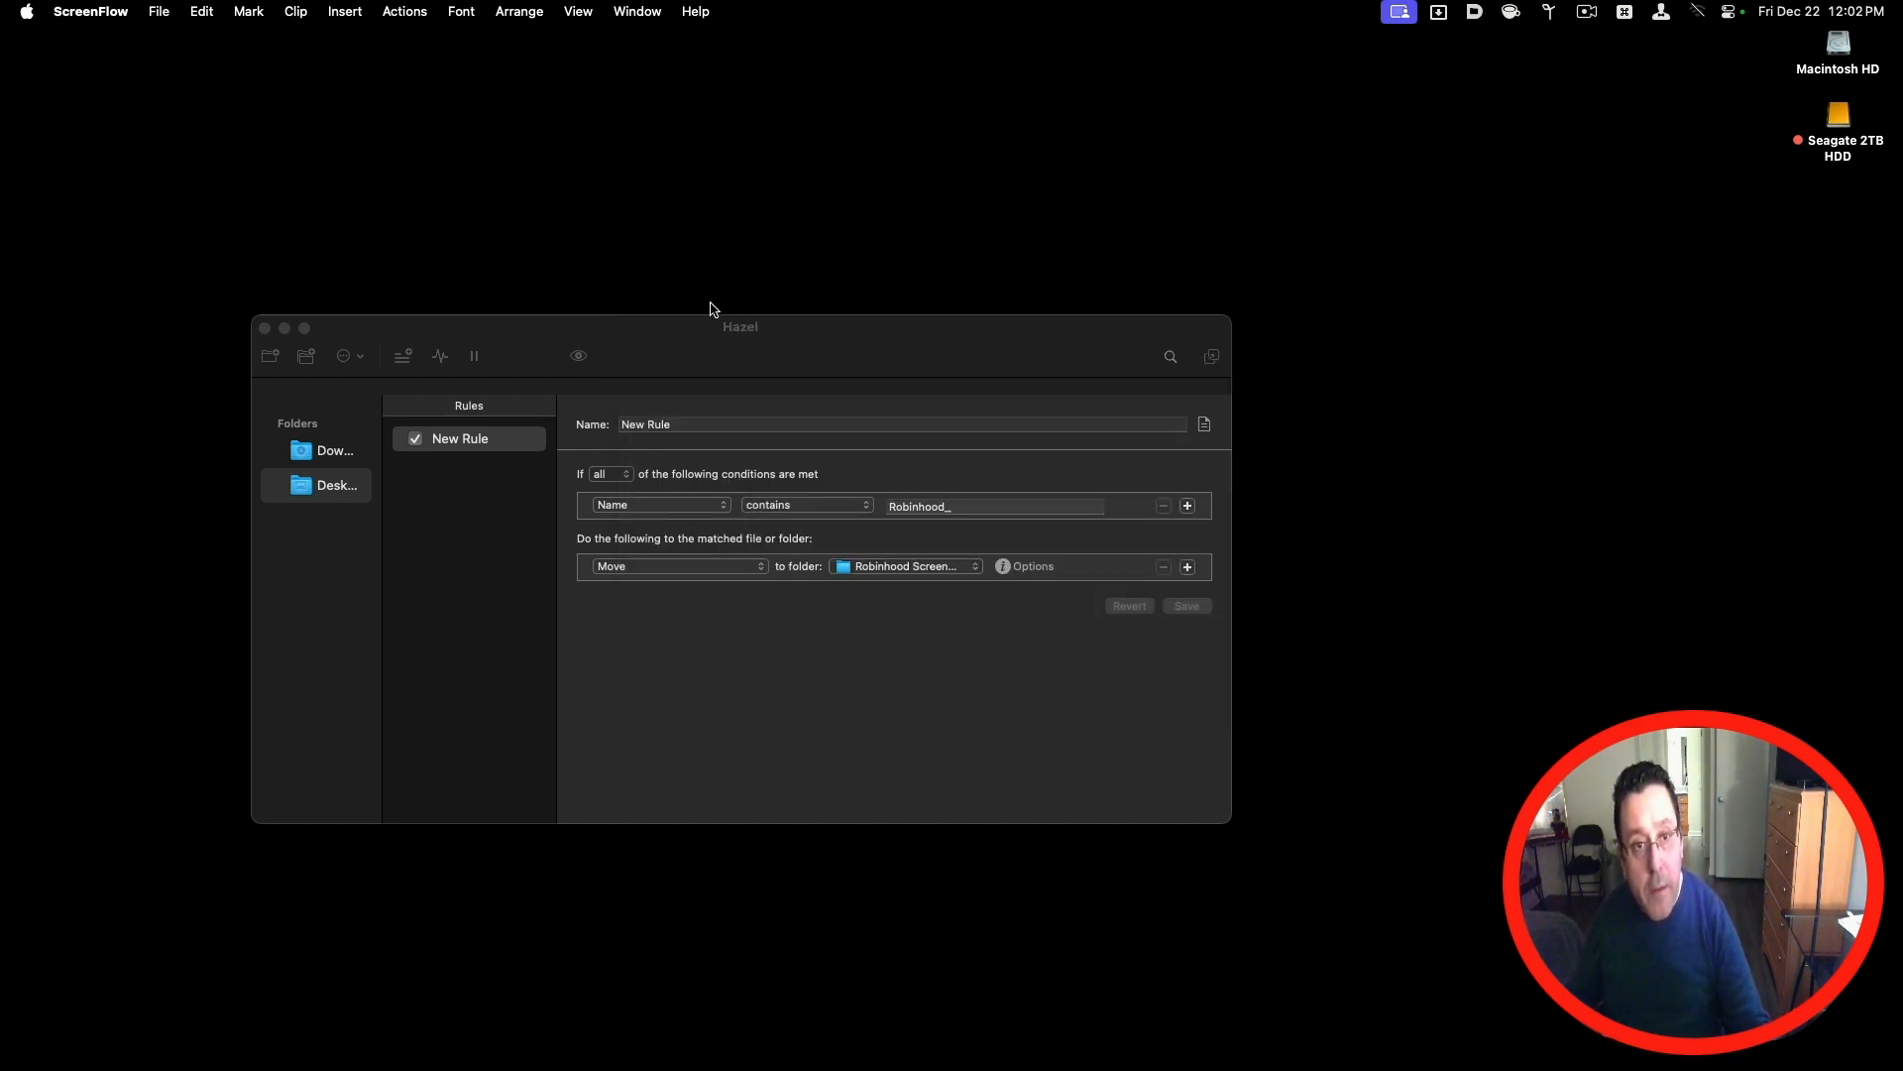
click(319, 462)
click(320, 458)
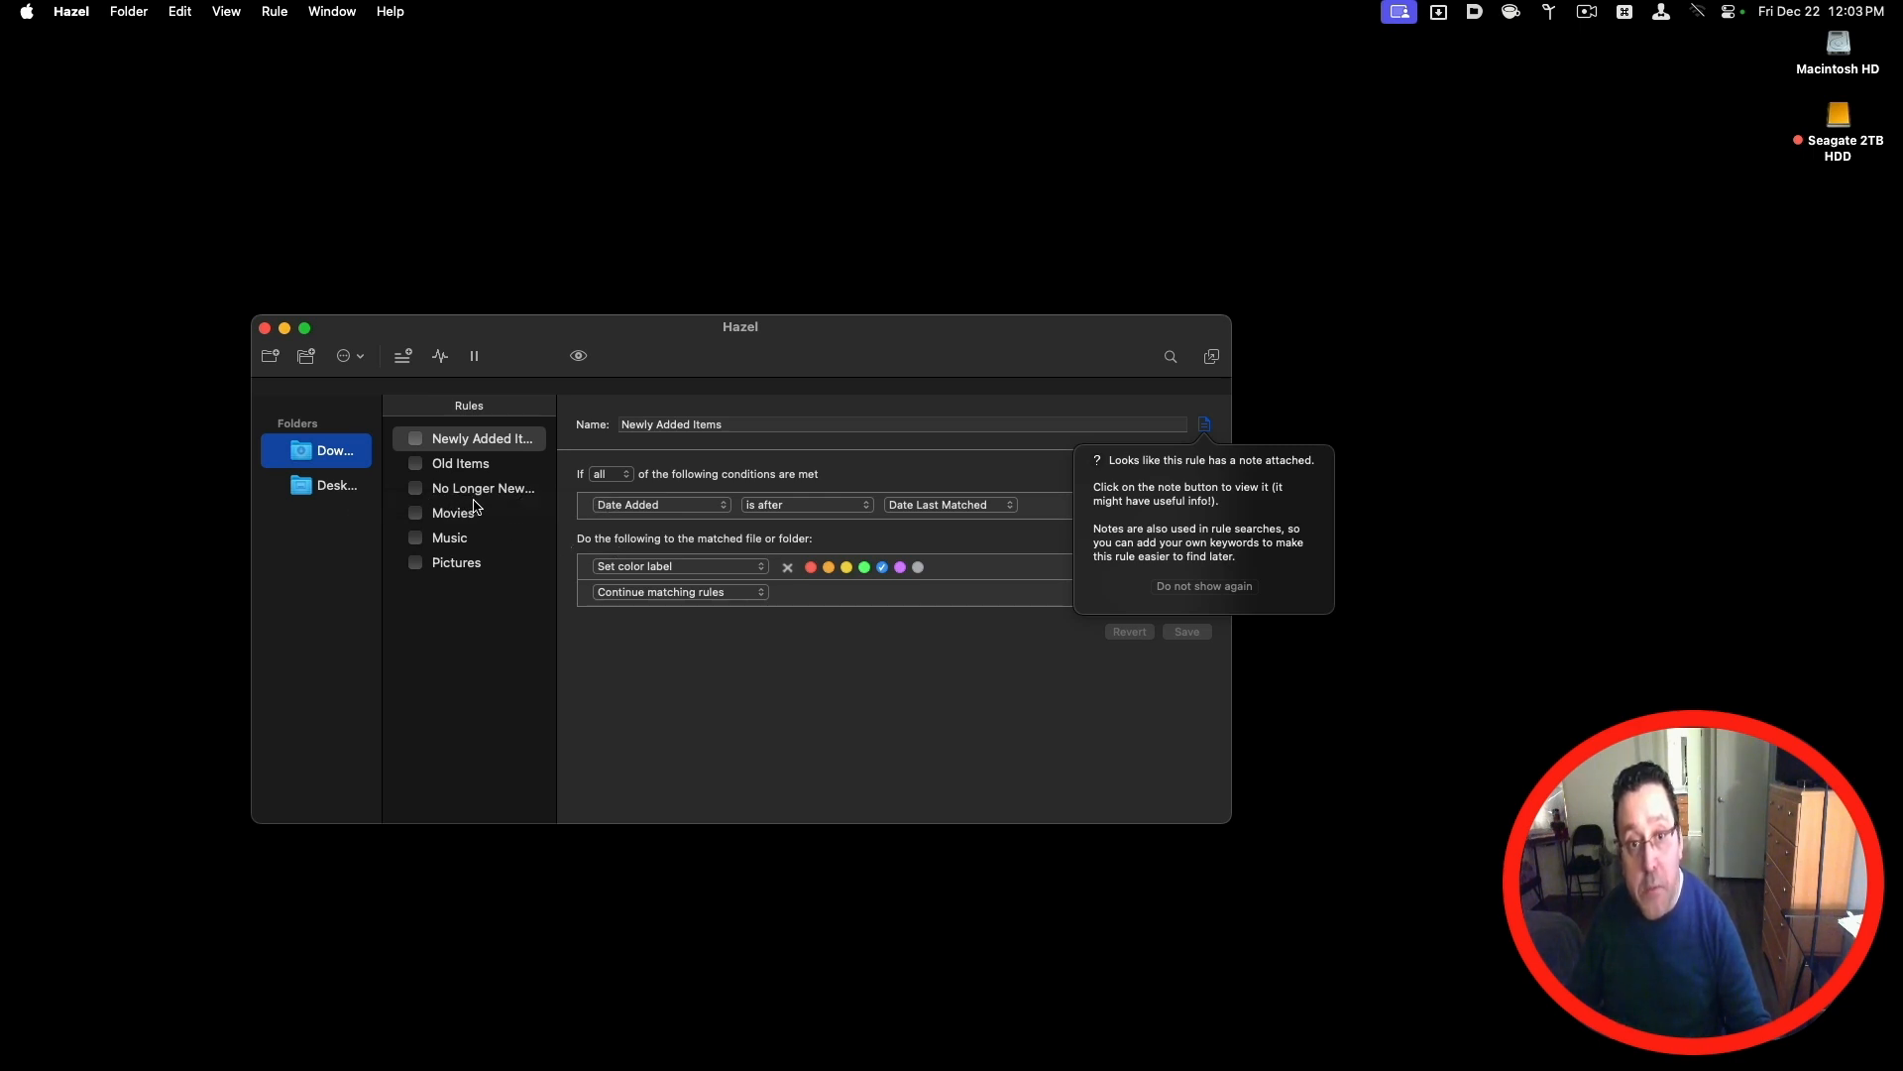
click(1211, 588)
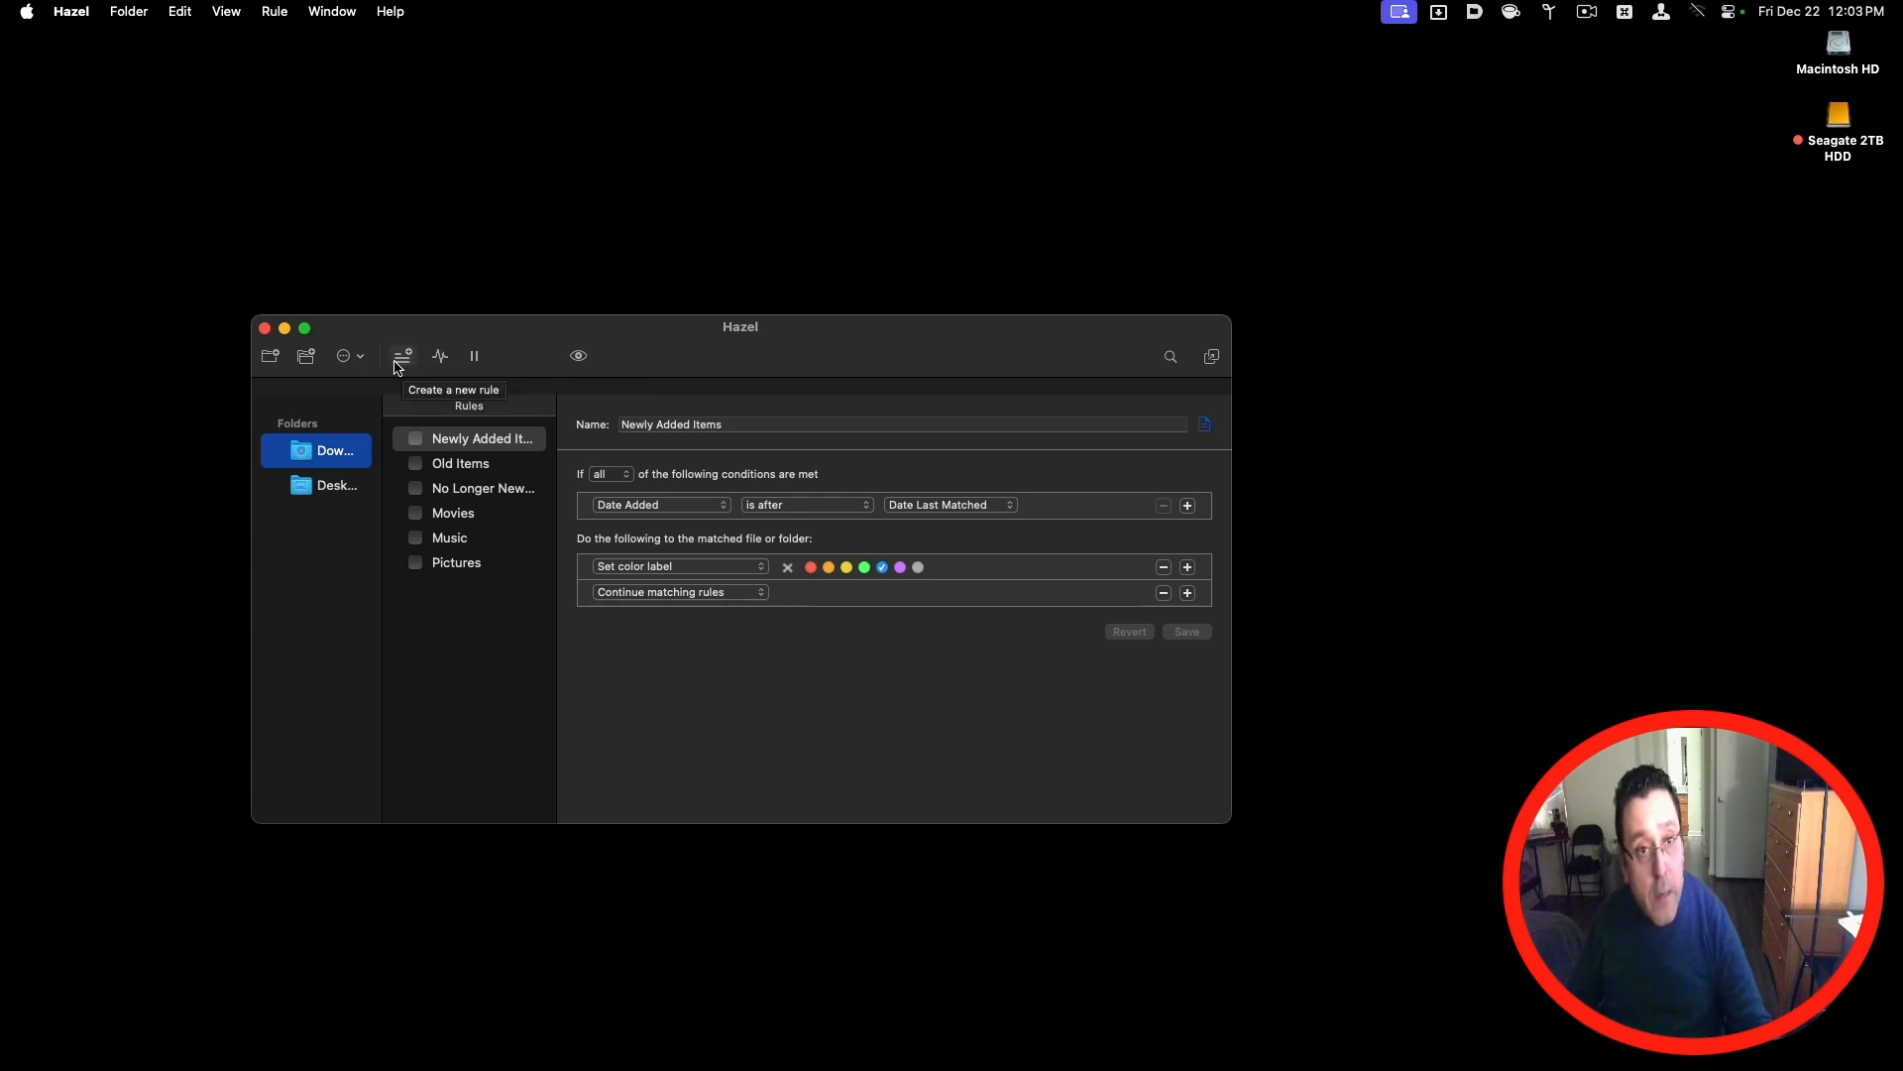
Step: Review the available folder actions and the rule status of the files in the Downloads folder
click(357, 362)
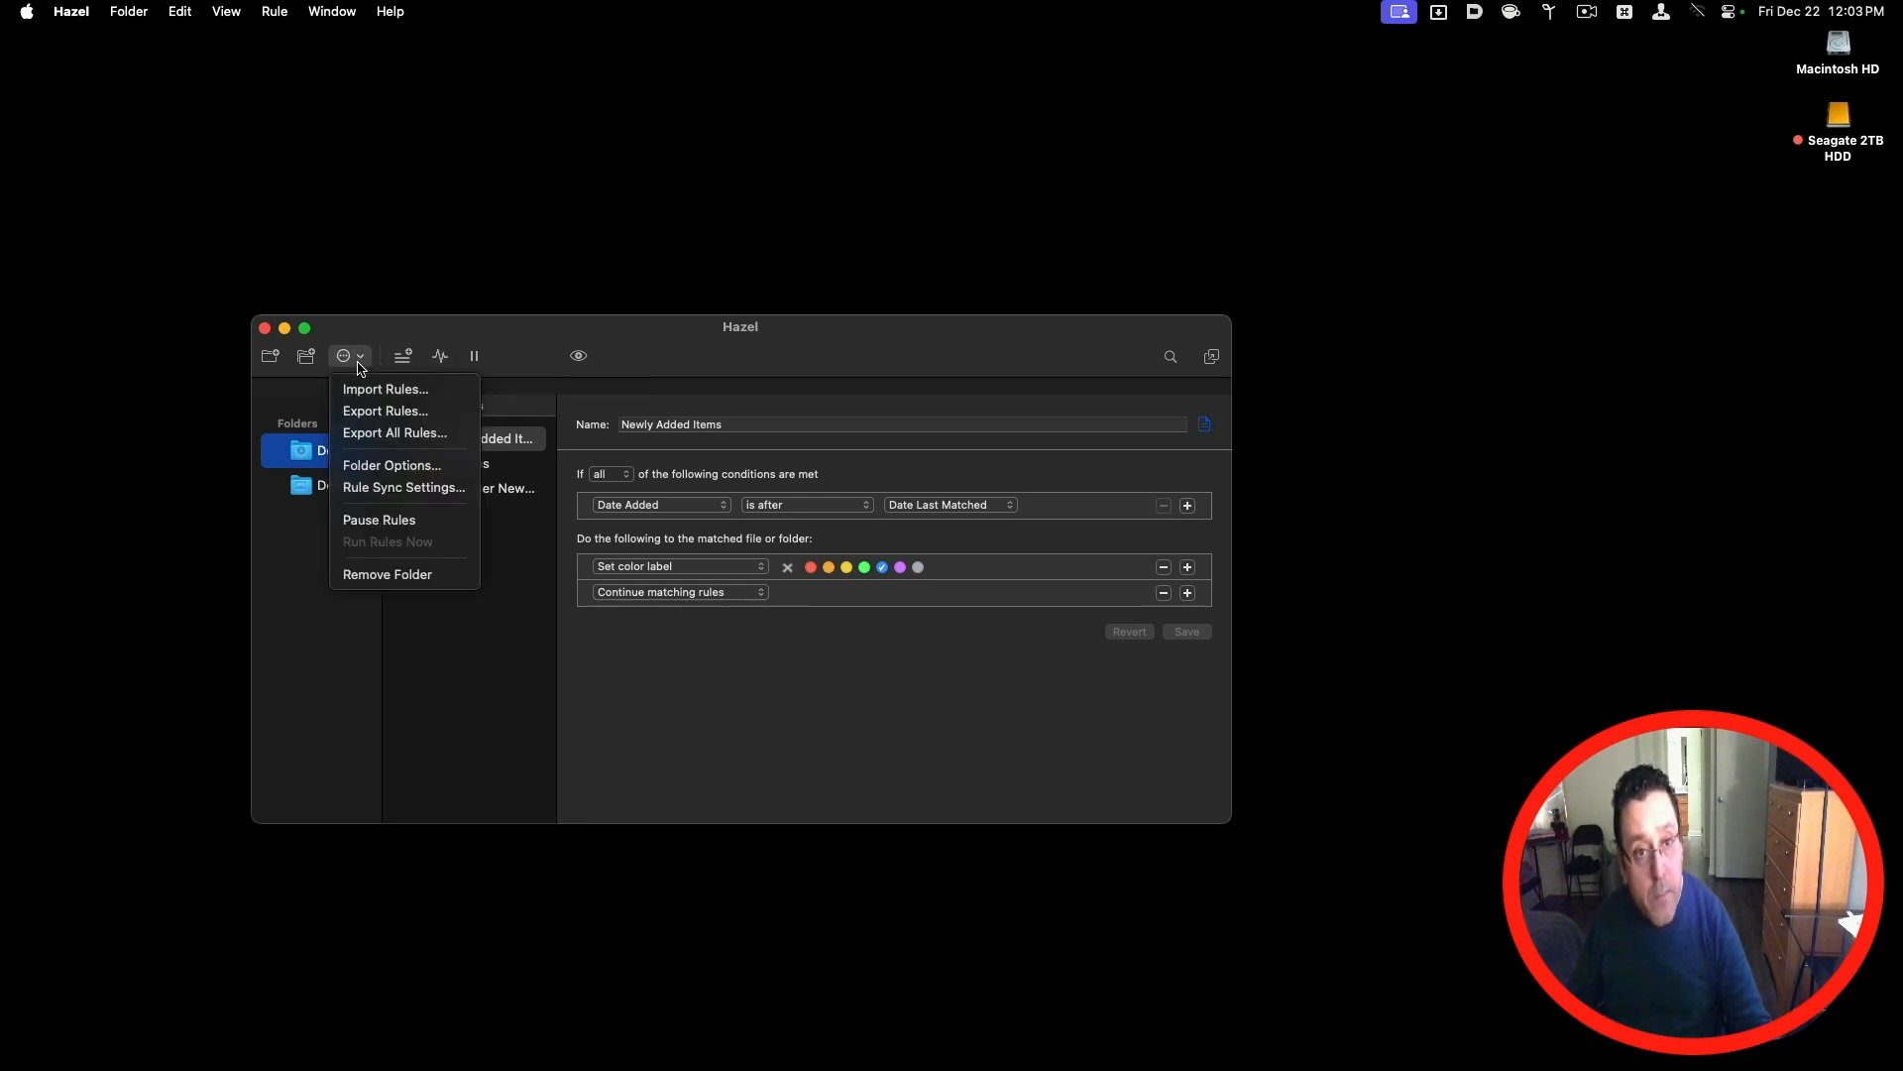
click(283, 361)
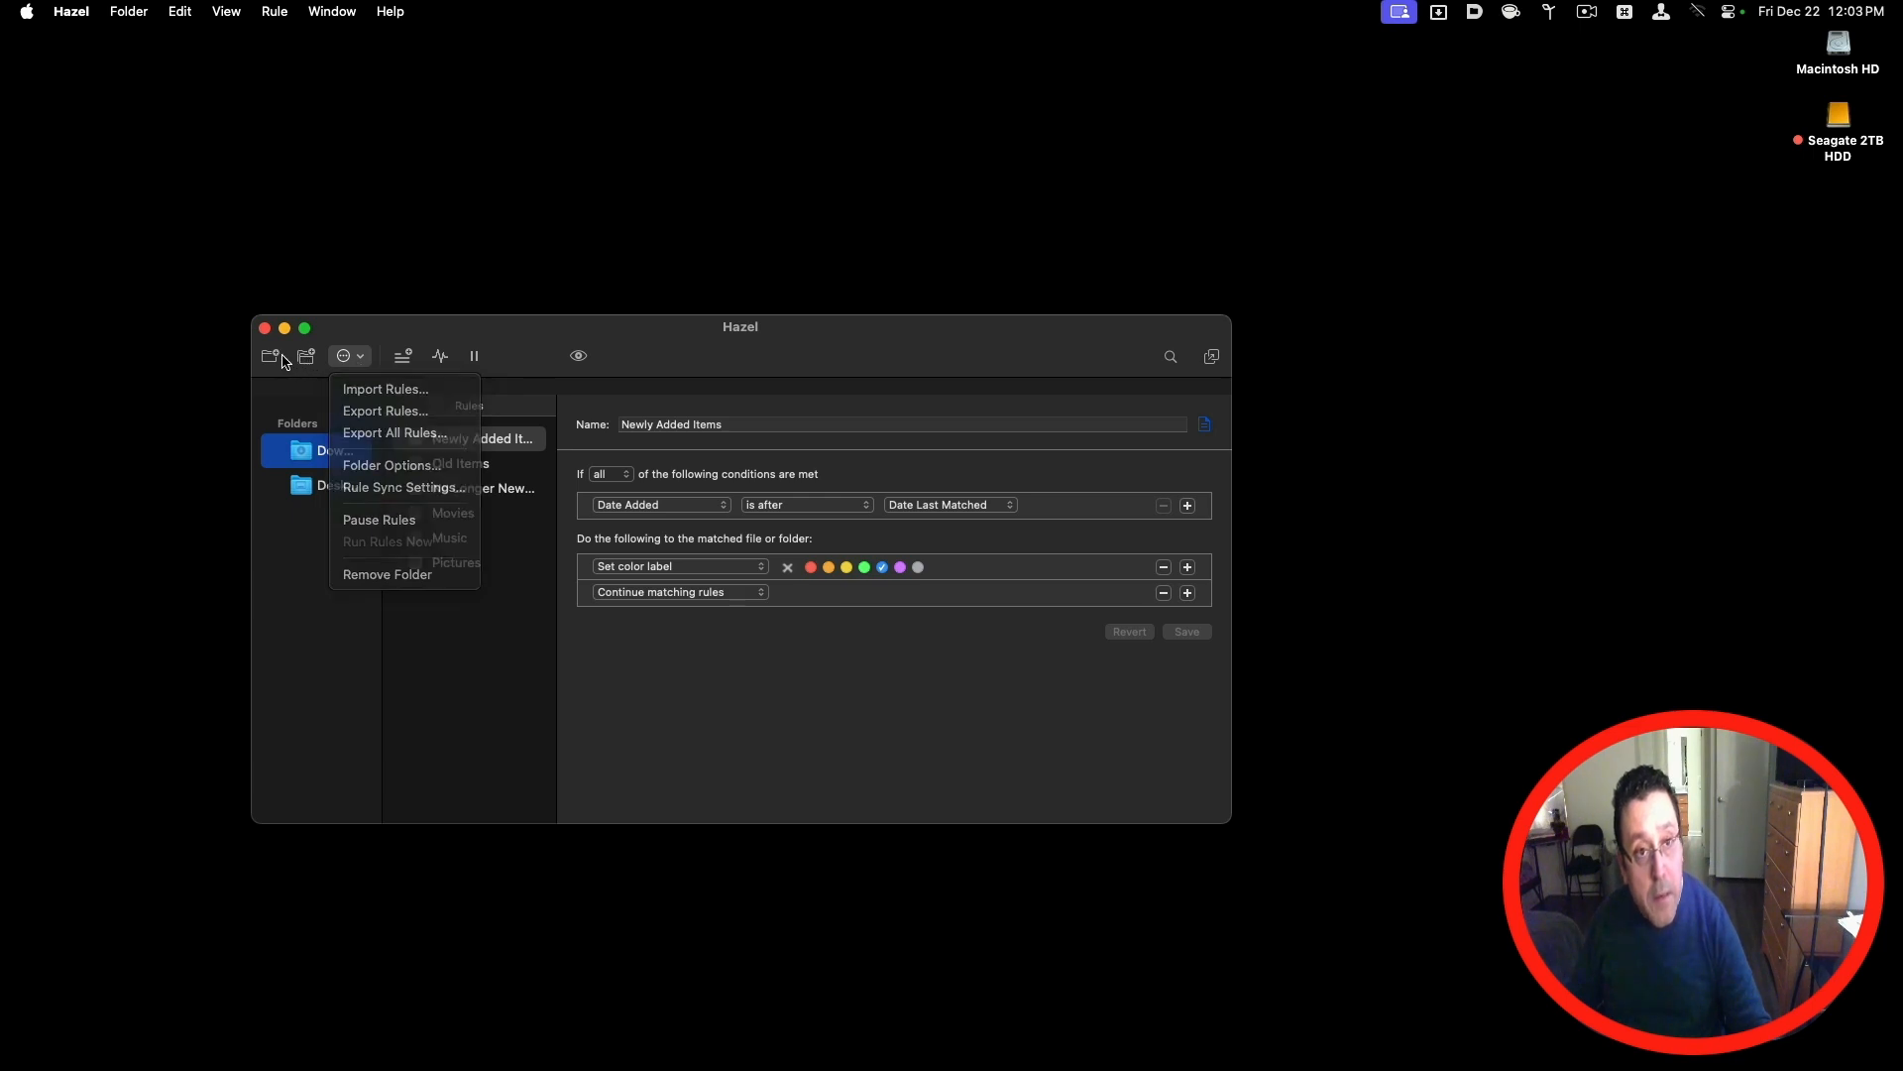
click(440, 358)
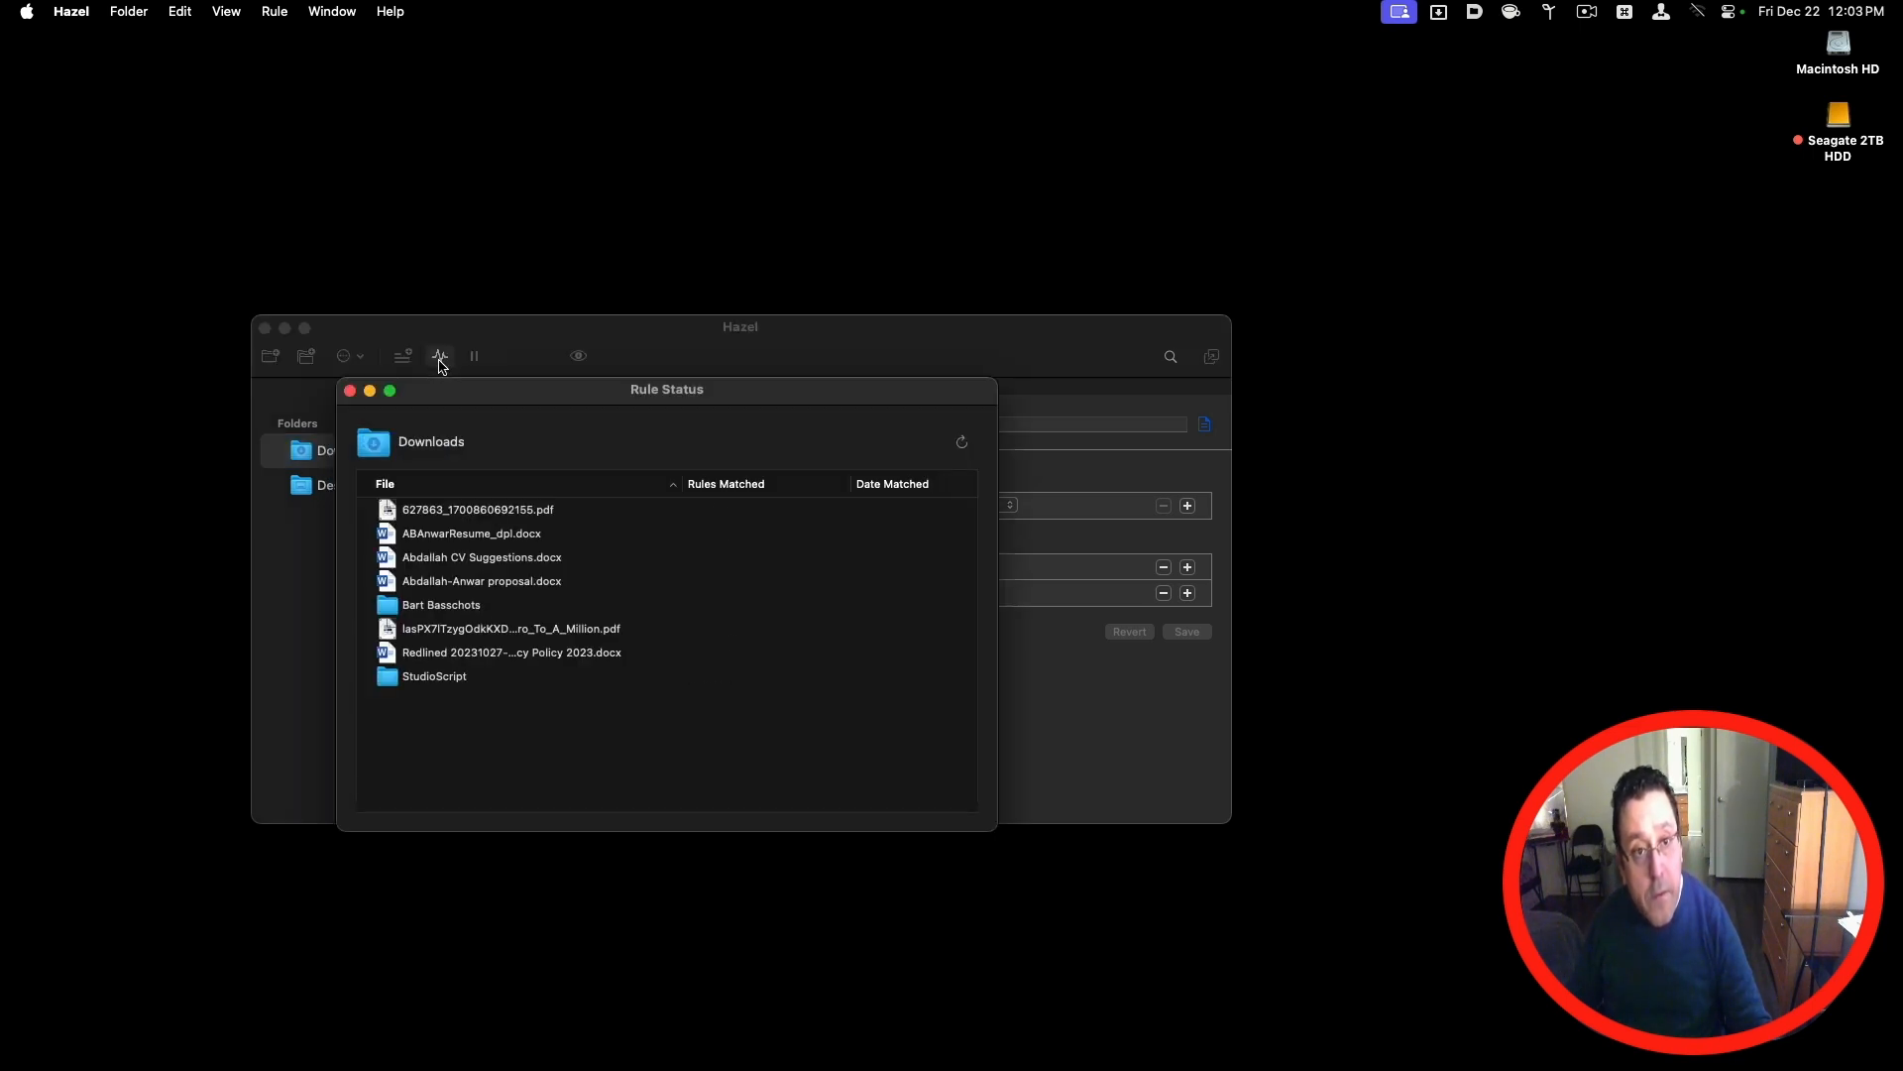
click(350, 392)
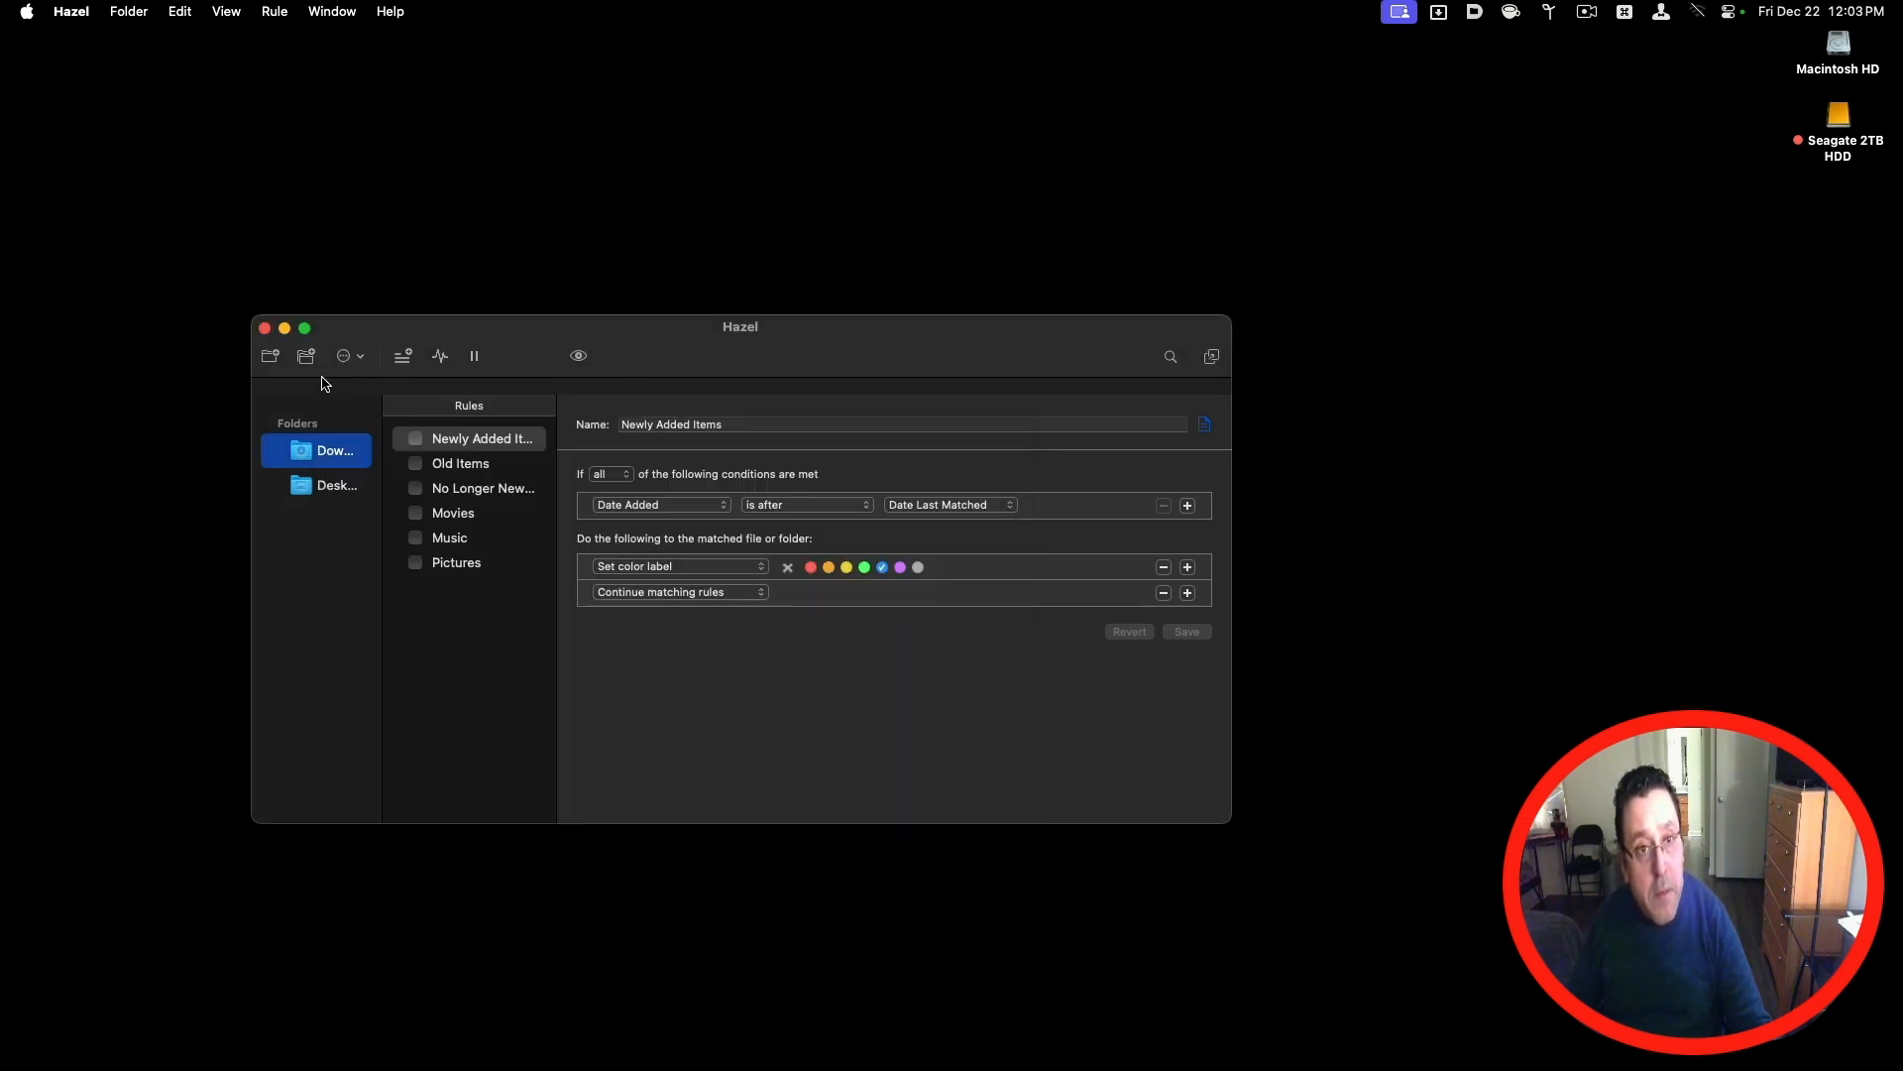
Step: Add the StudioScript folder inside Downloads to the monitored folders
click(271, 356)
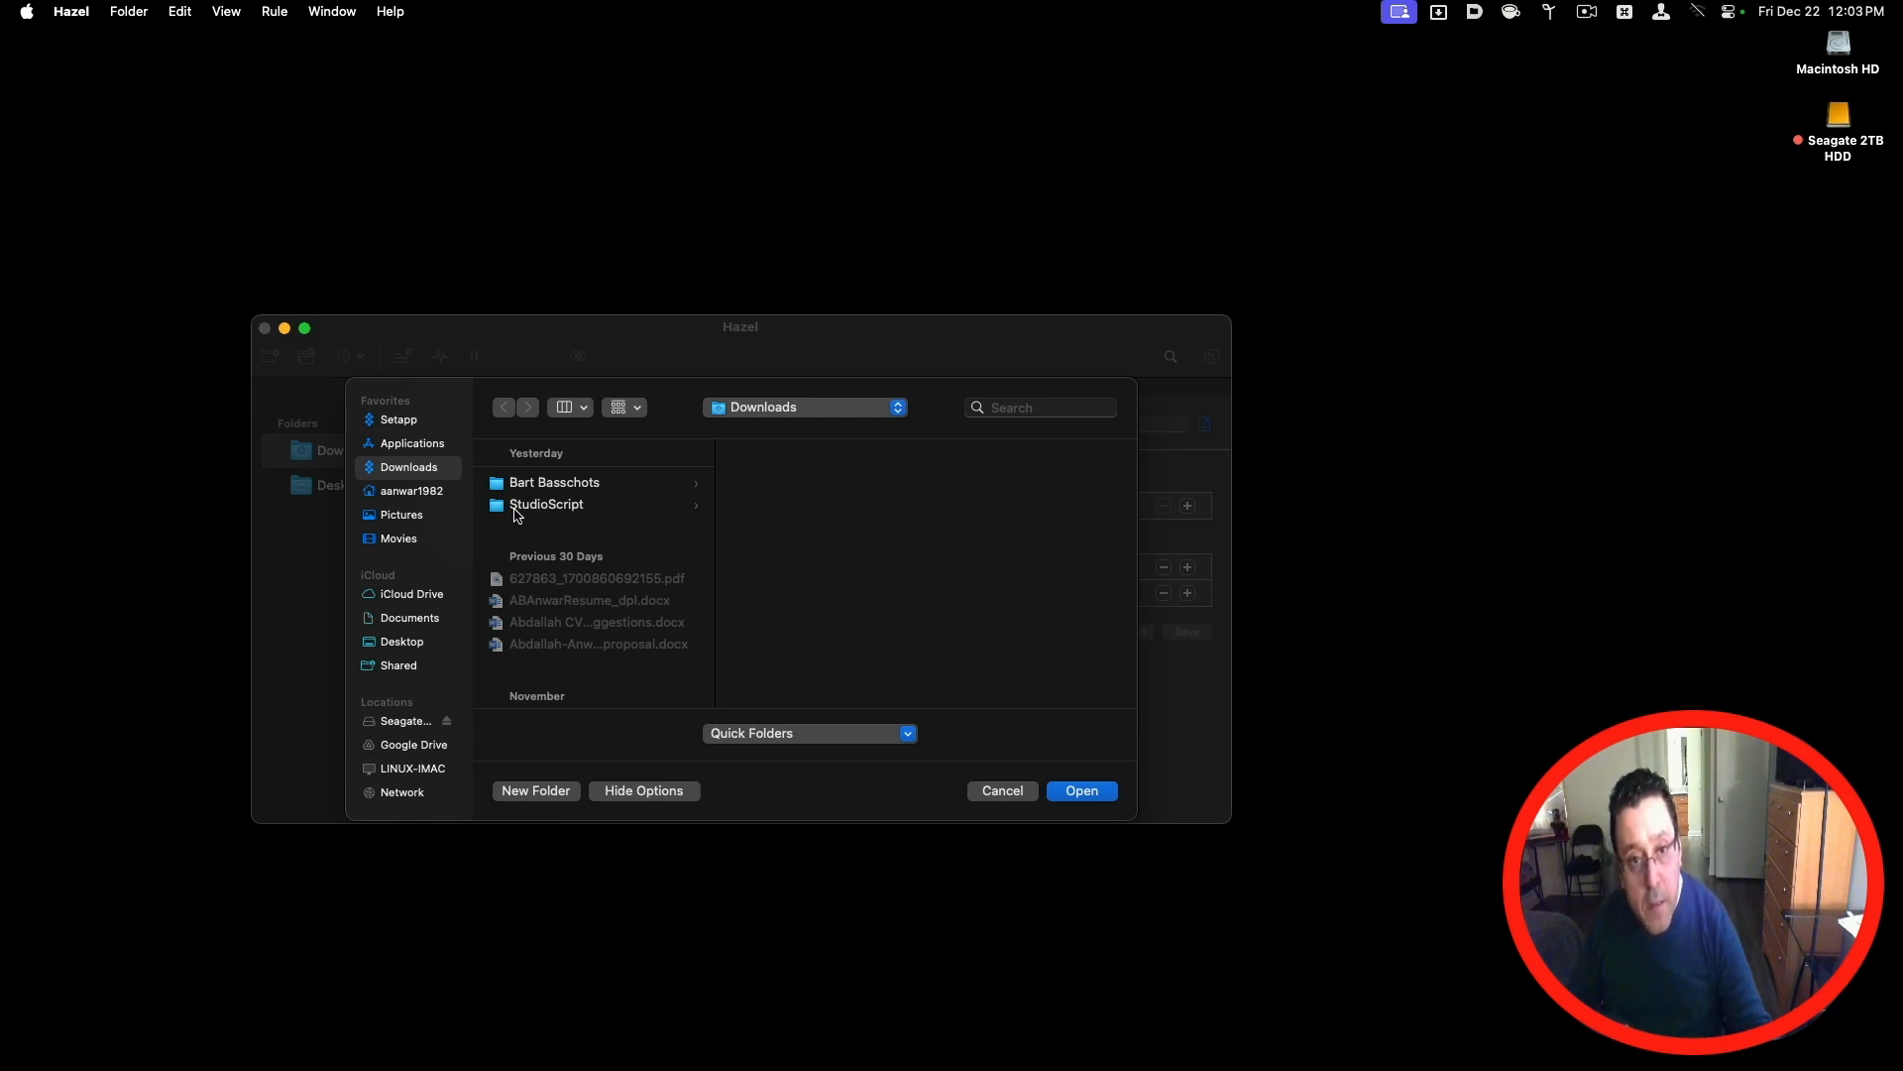
click(516, 507)
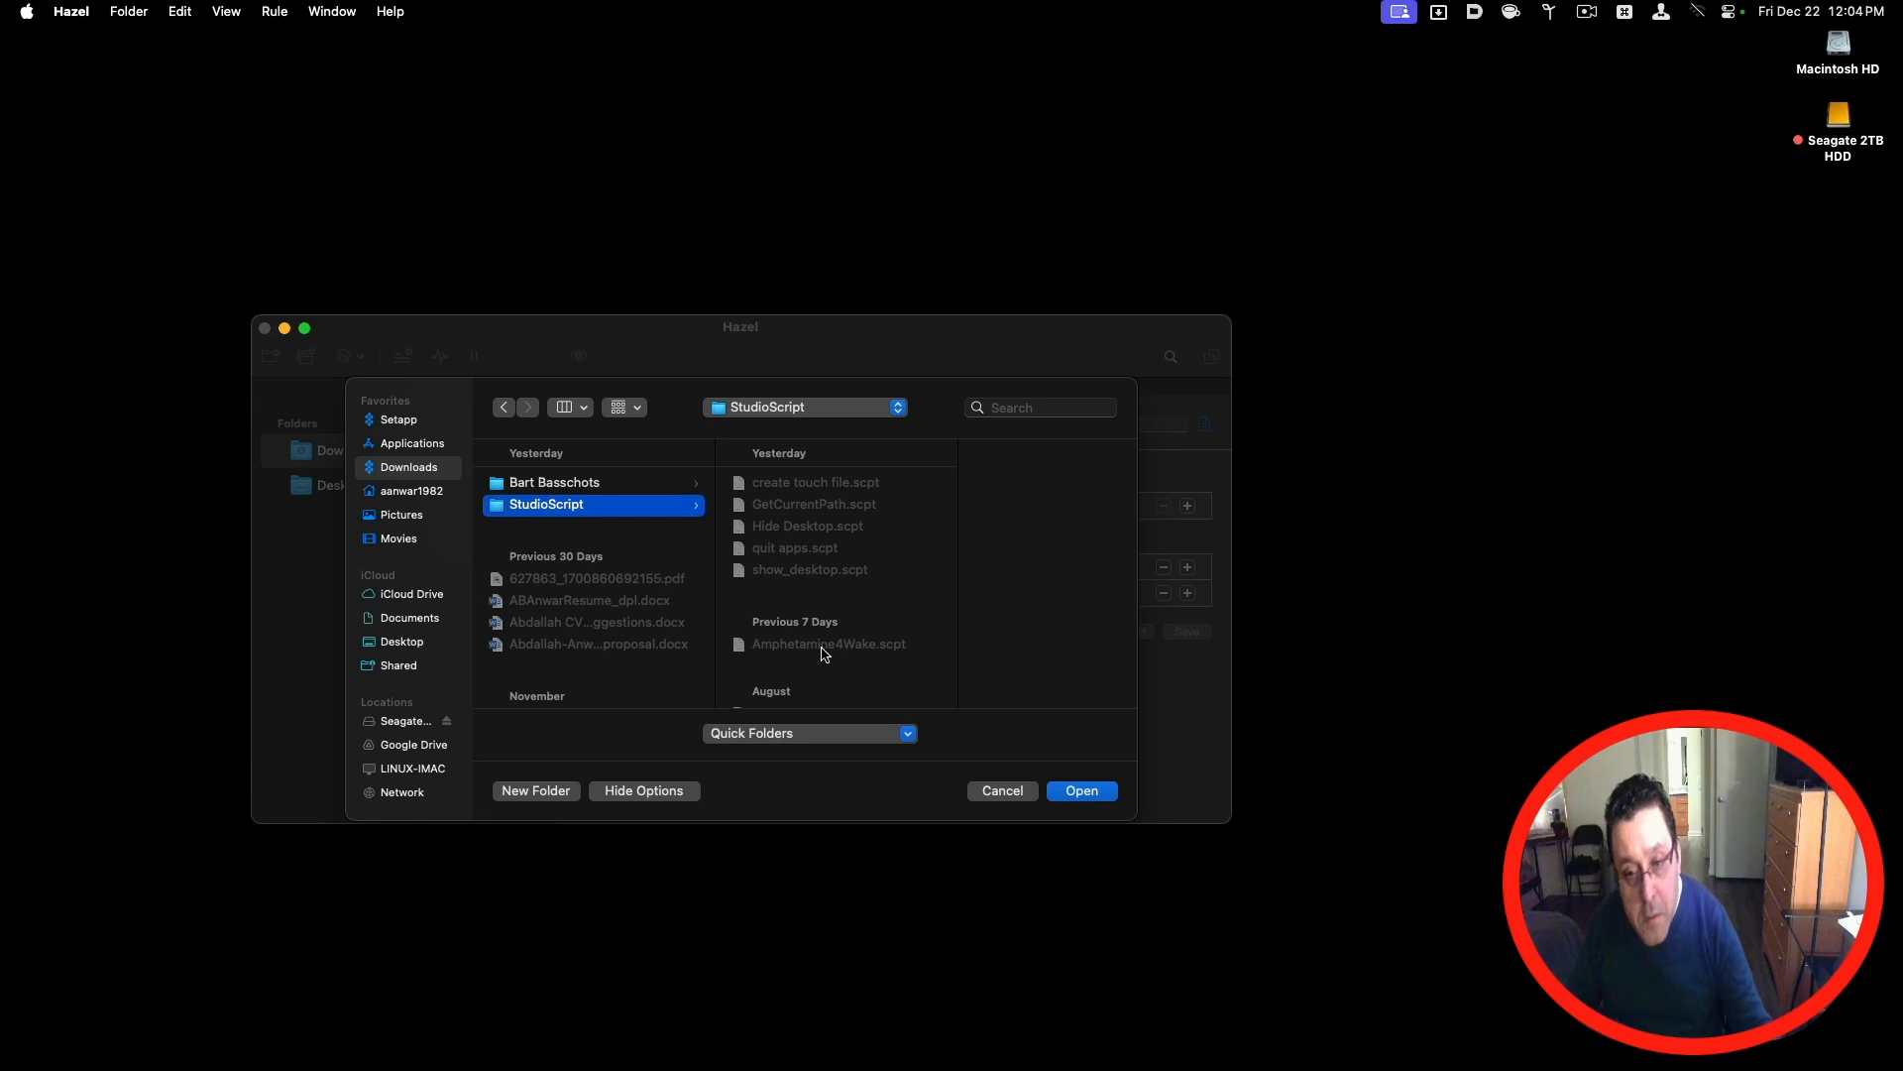
click(1076, 791)
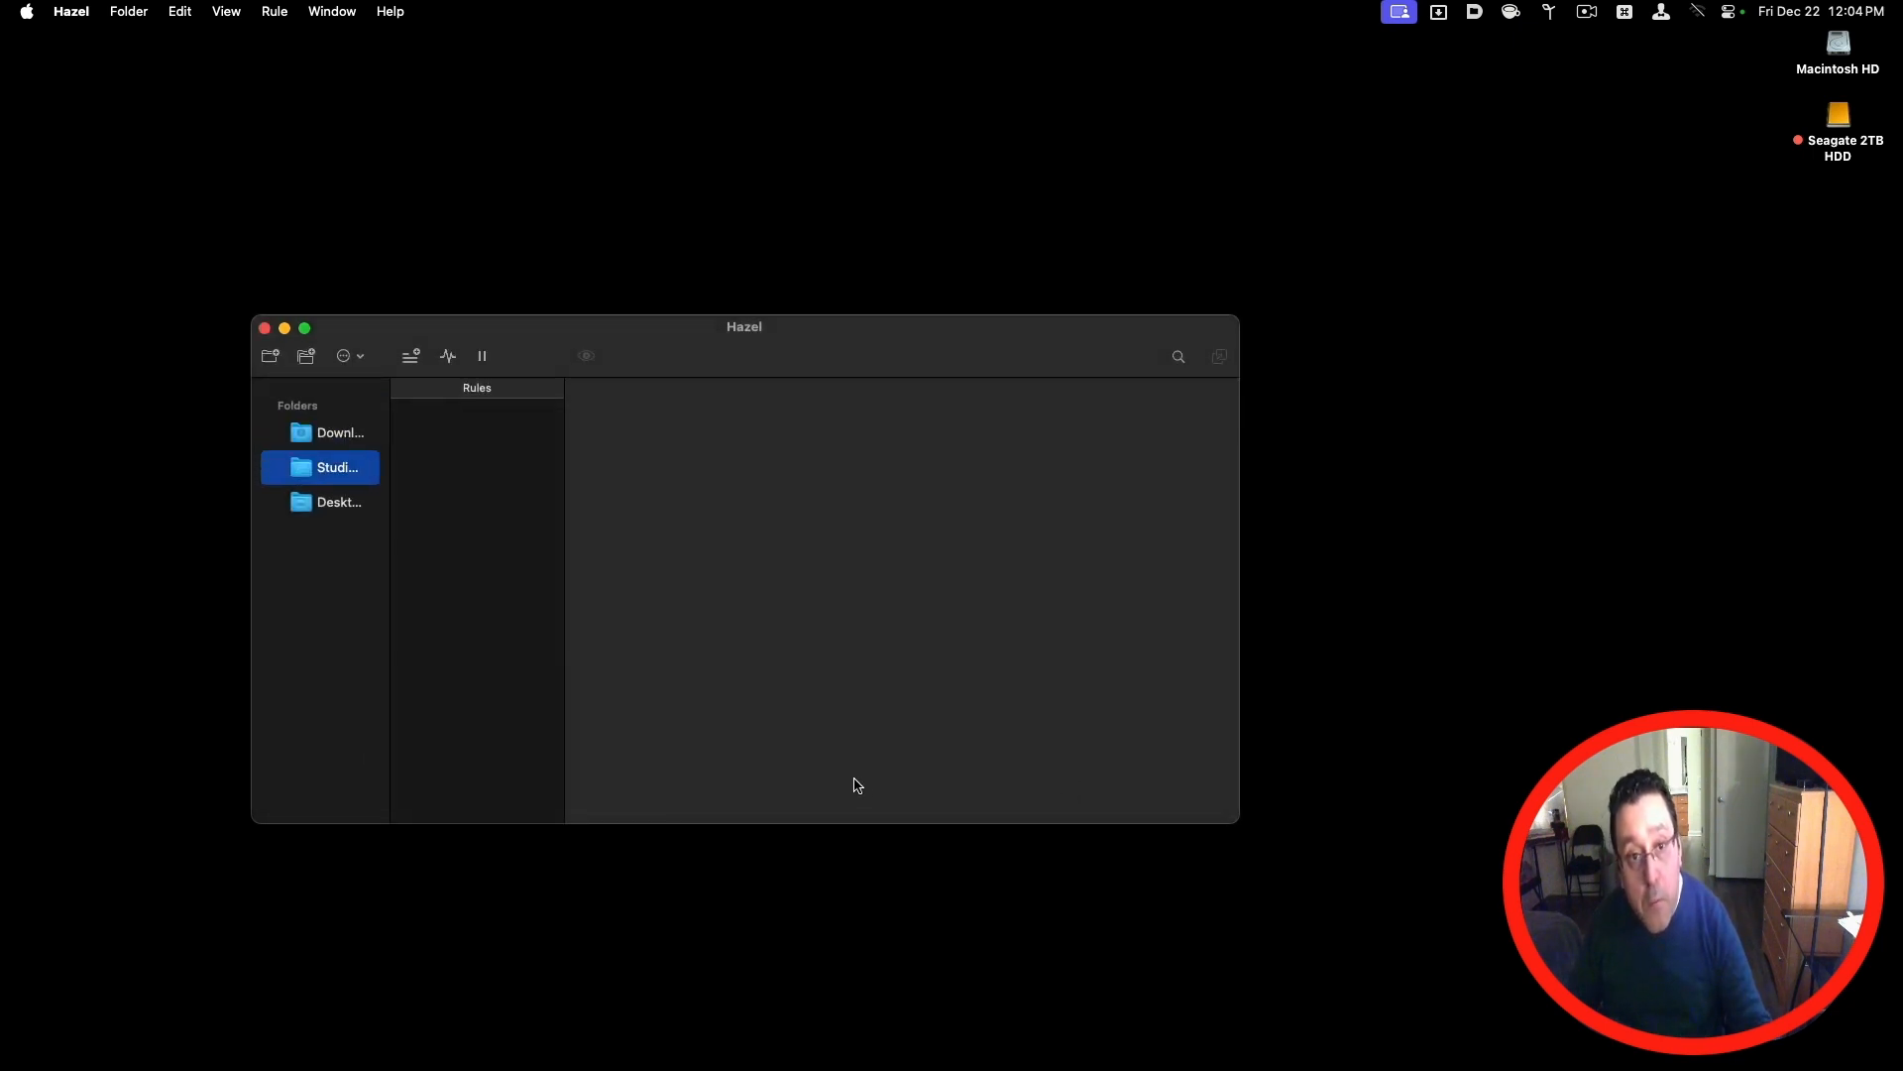
Step: Create a new rule for the StudioScript folder that matches files whose extension is .jpg
click(412, 363)
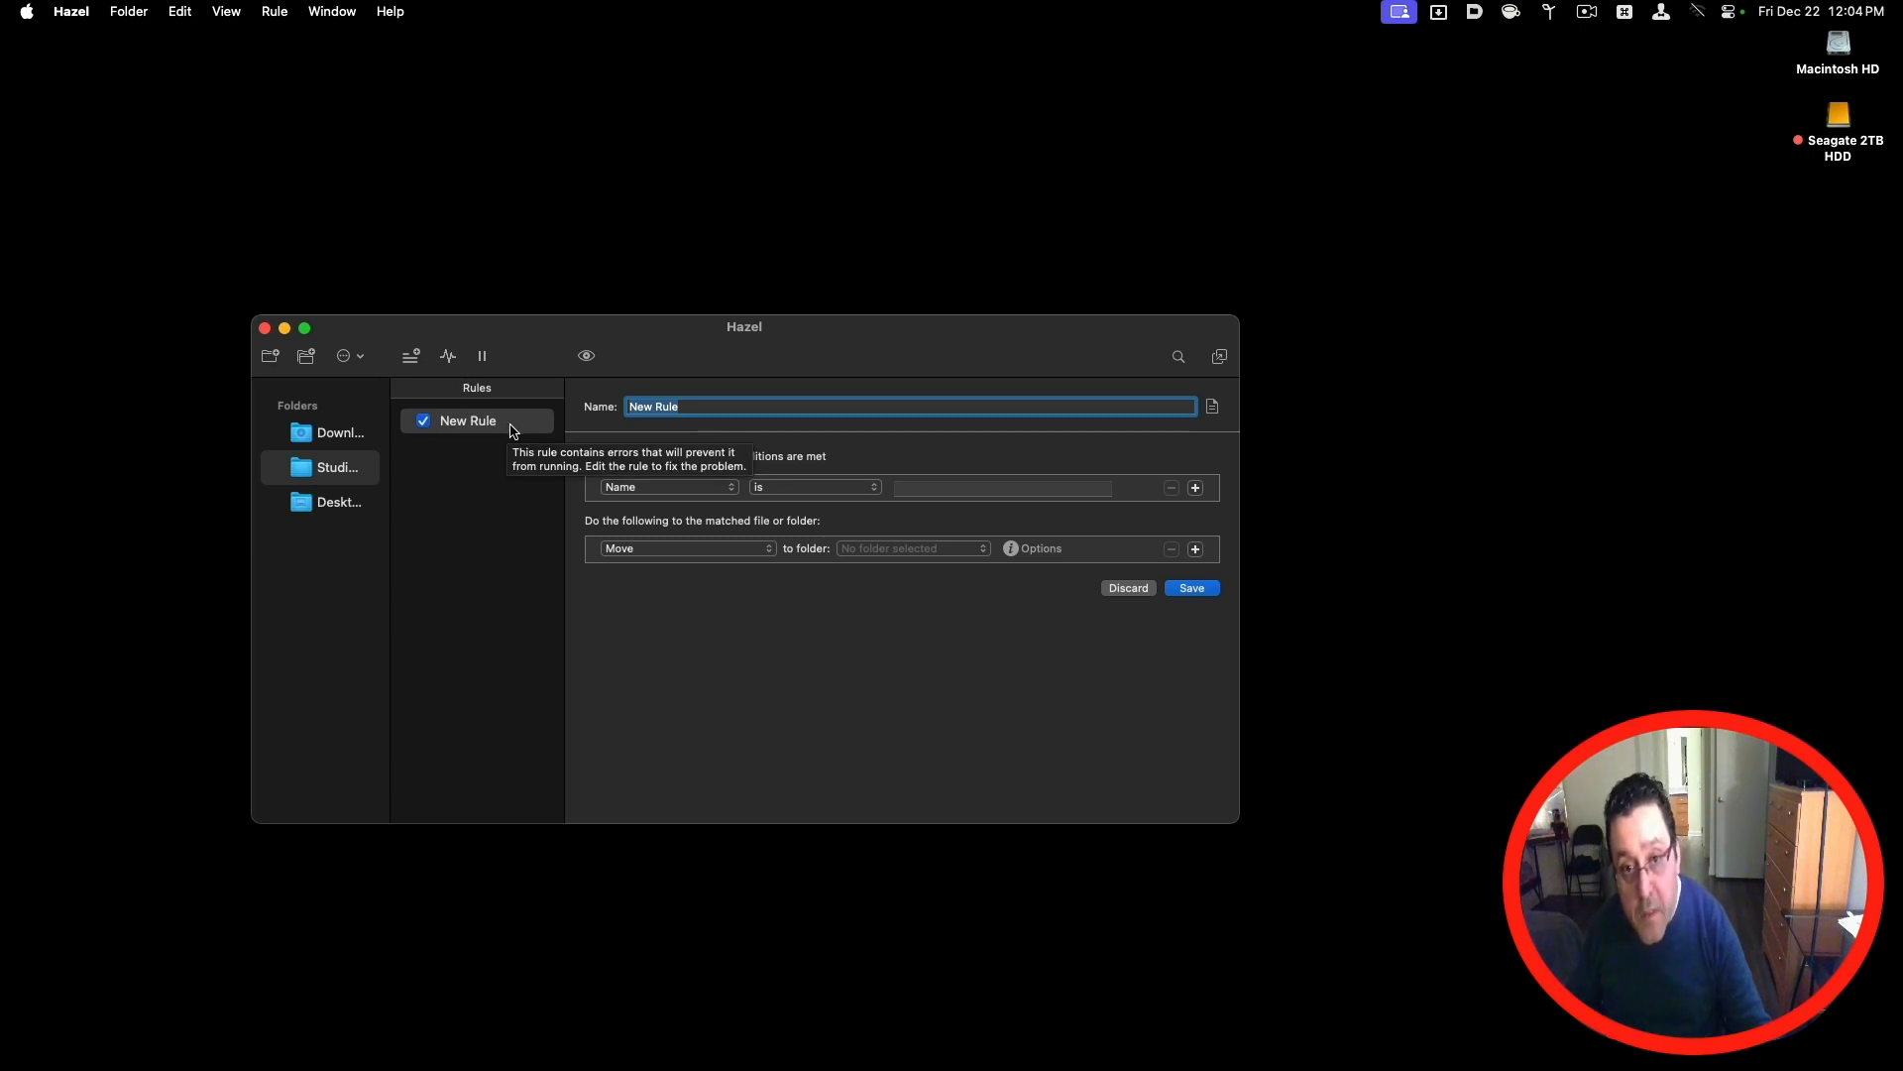
click(689, 499)
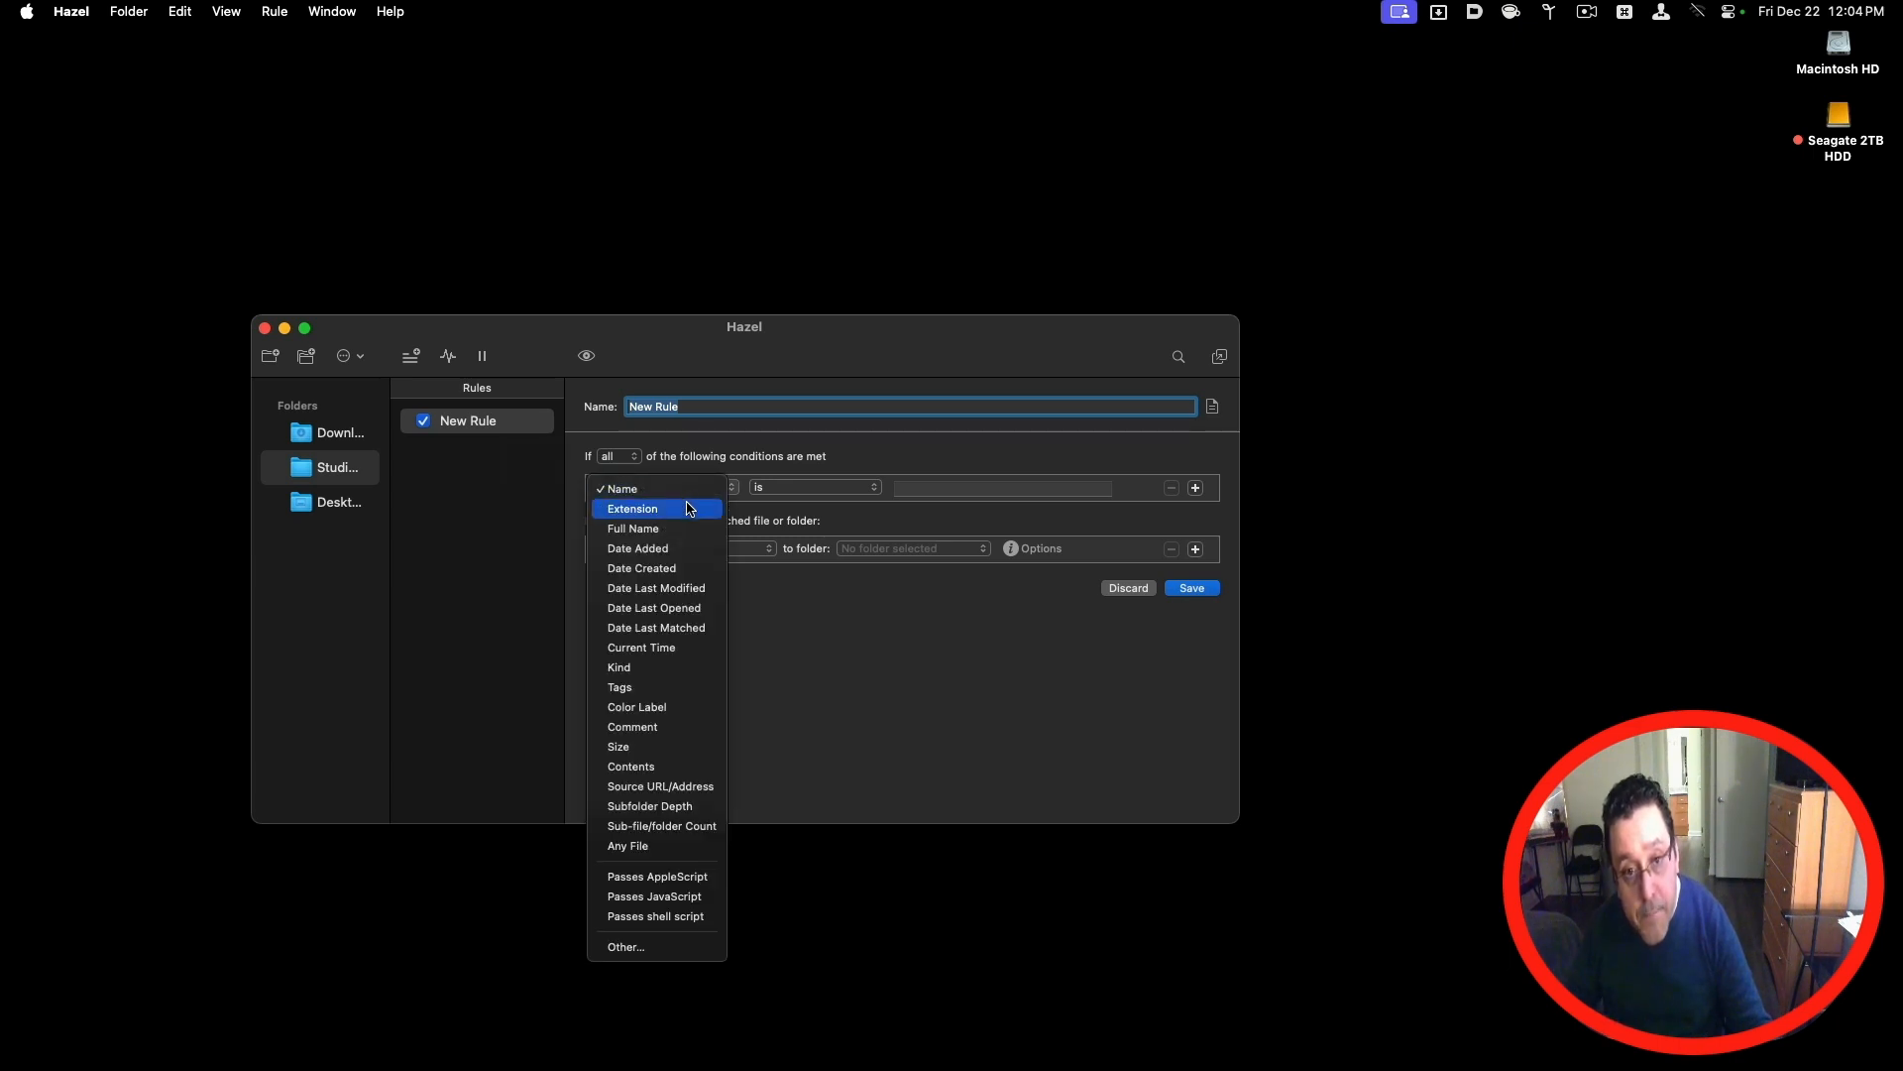
click(689, 509)
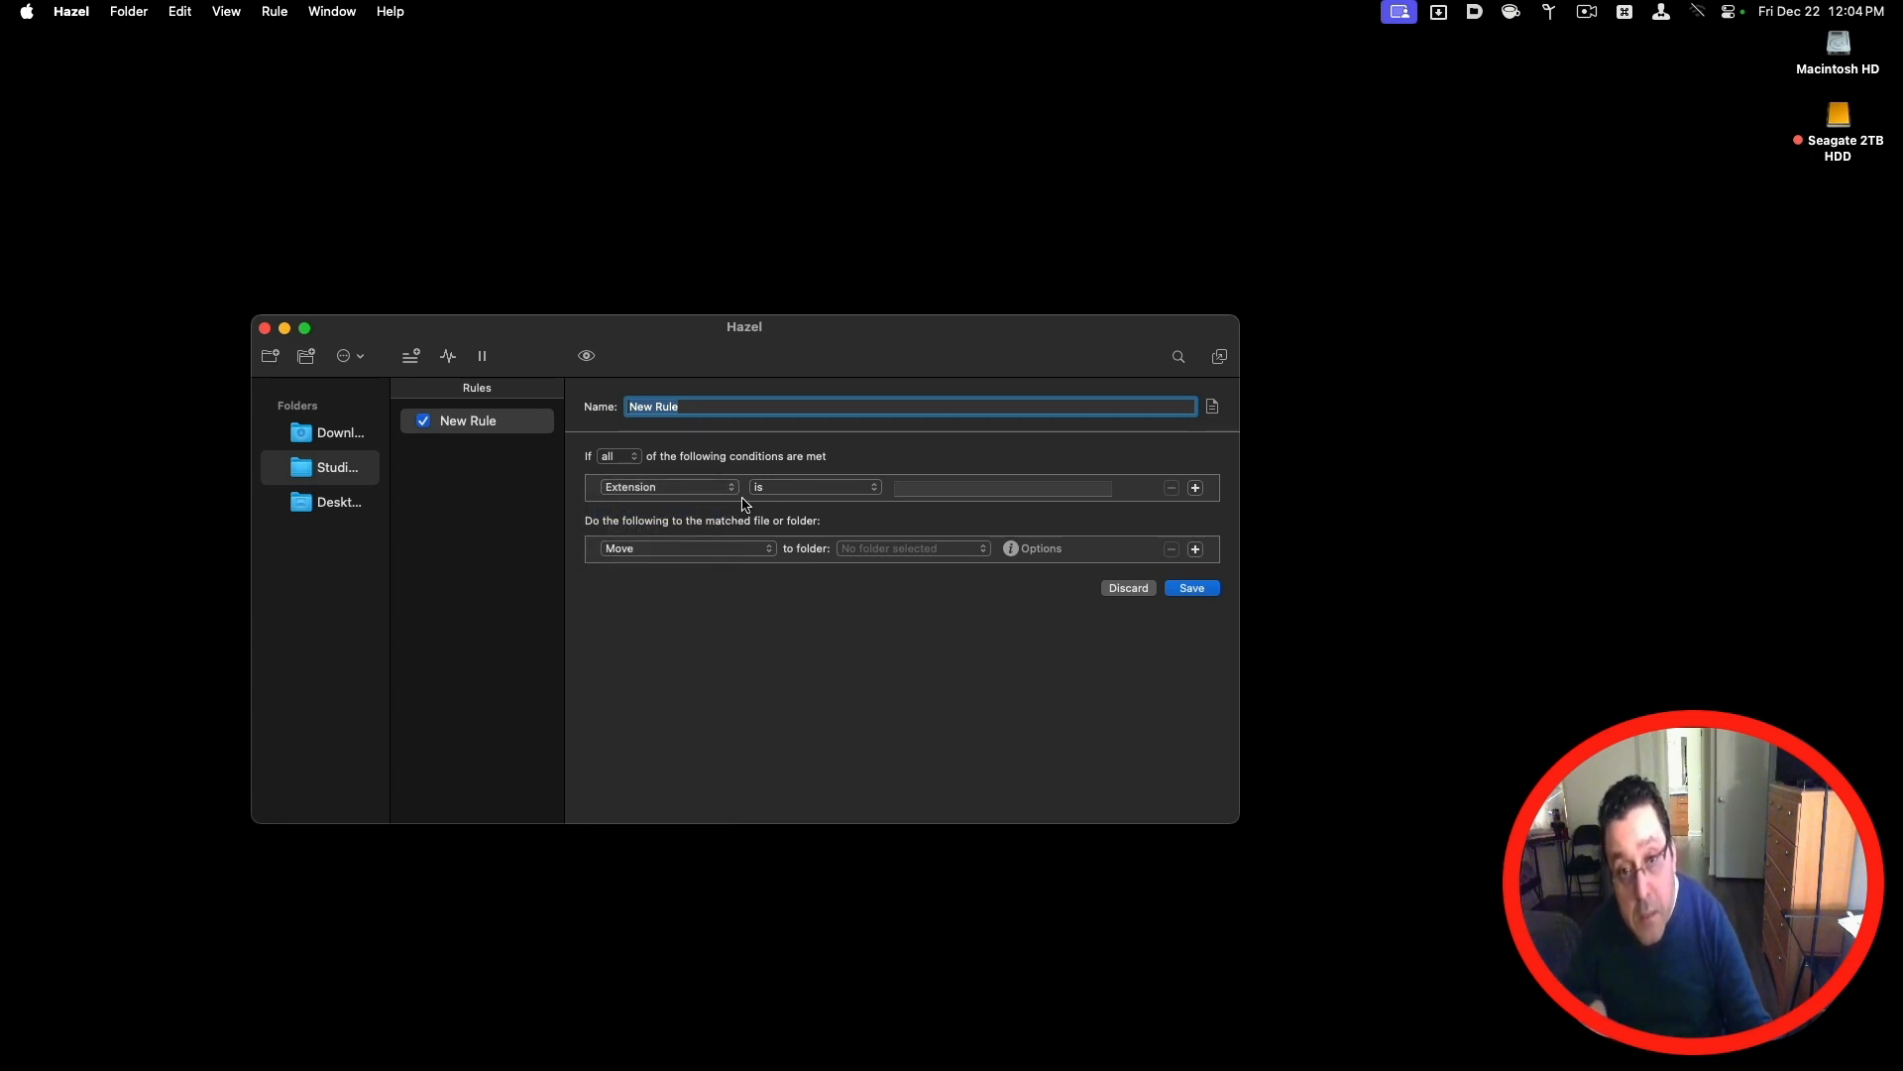
click(951, 501)
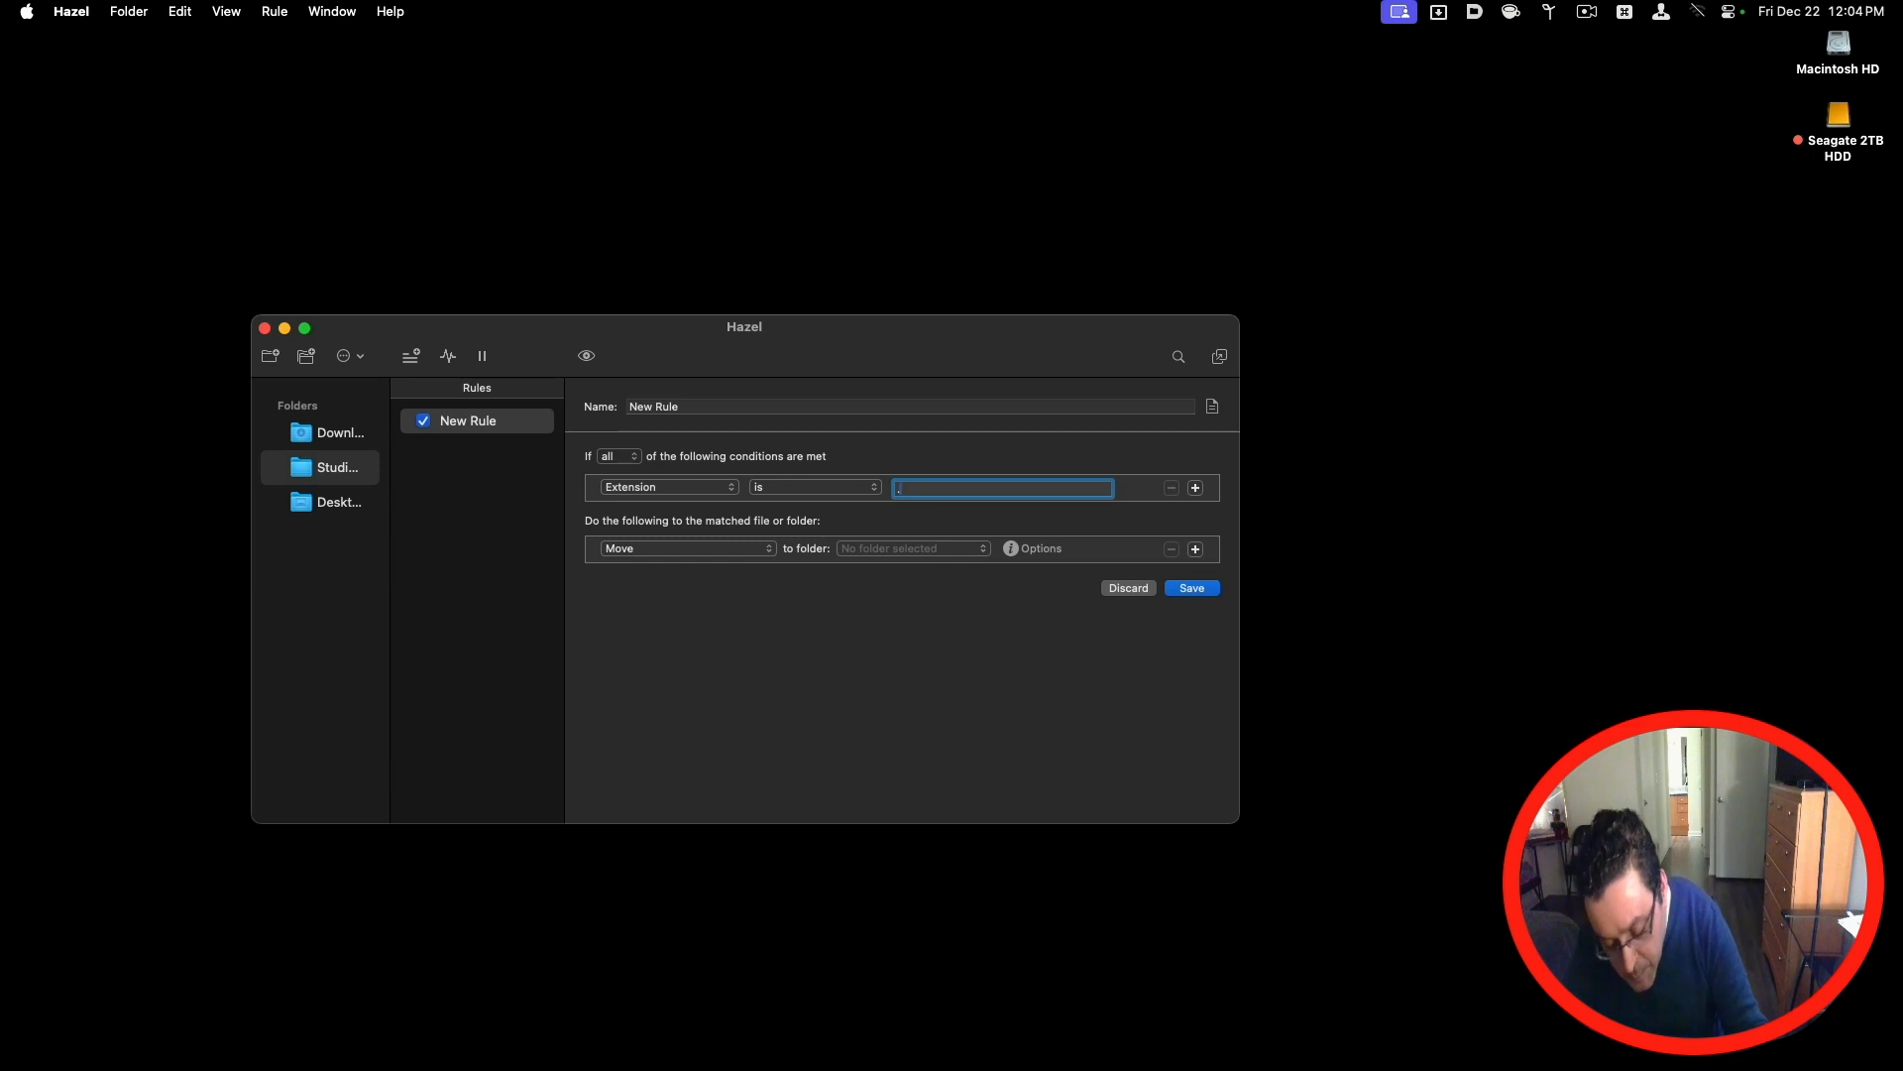
text(.jpg)
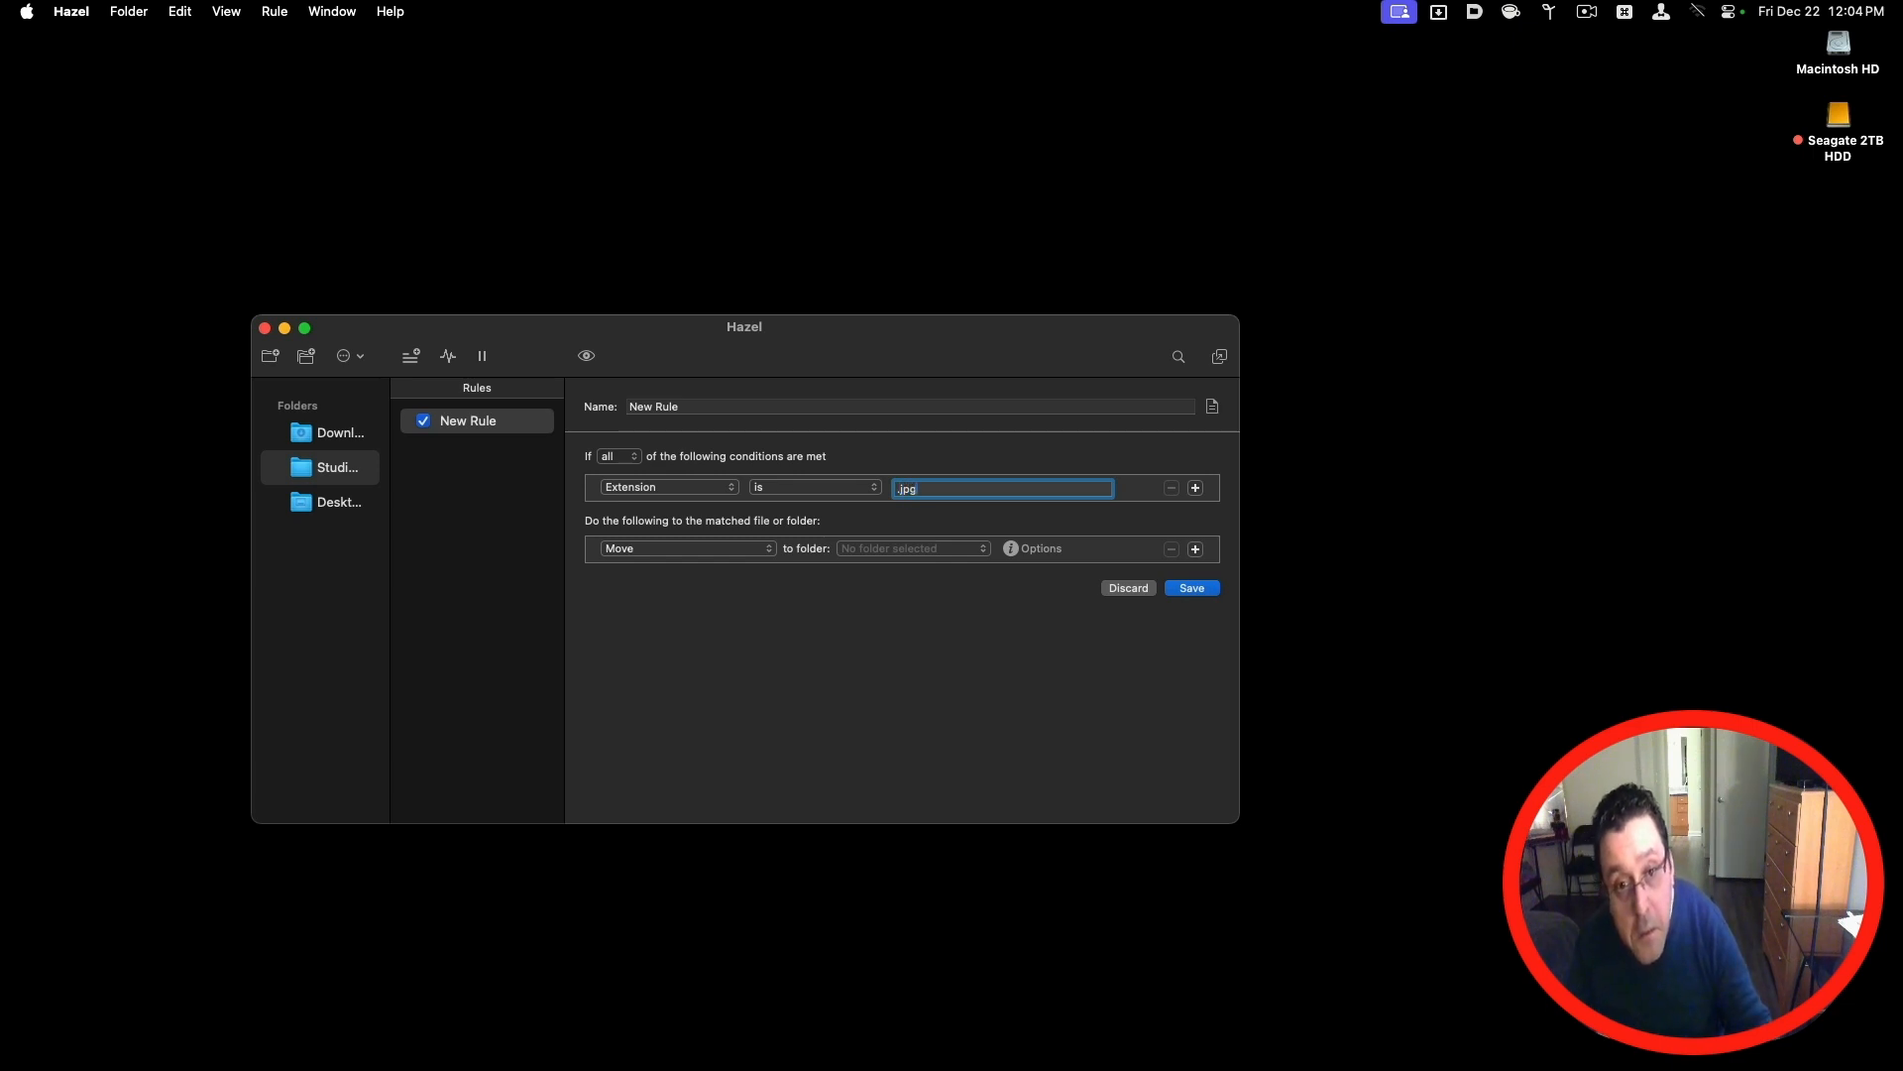
Step: Set the rule to move matched files to the iCloud Desktop folder and save it
click(906, 556)
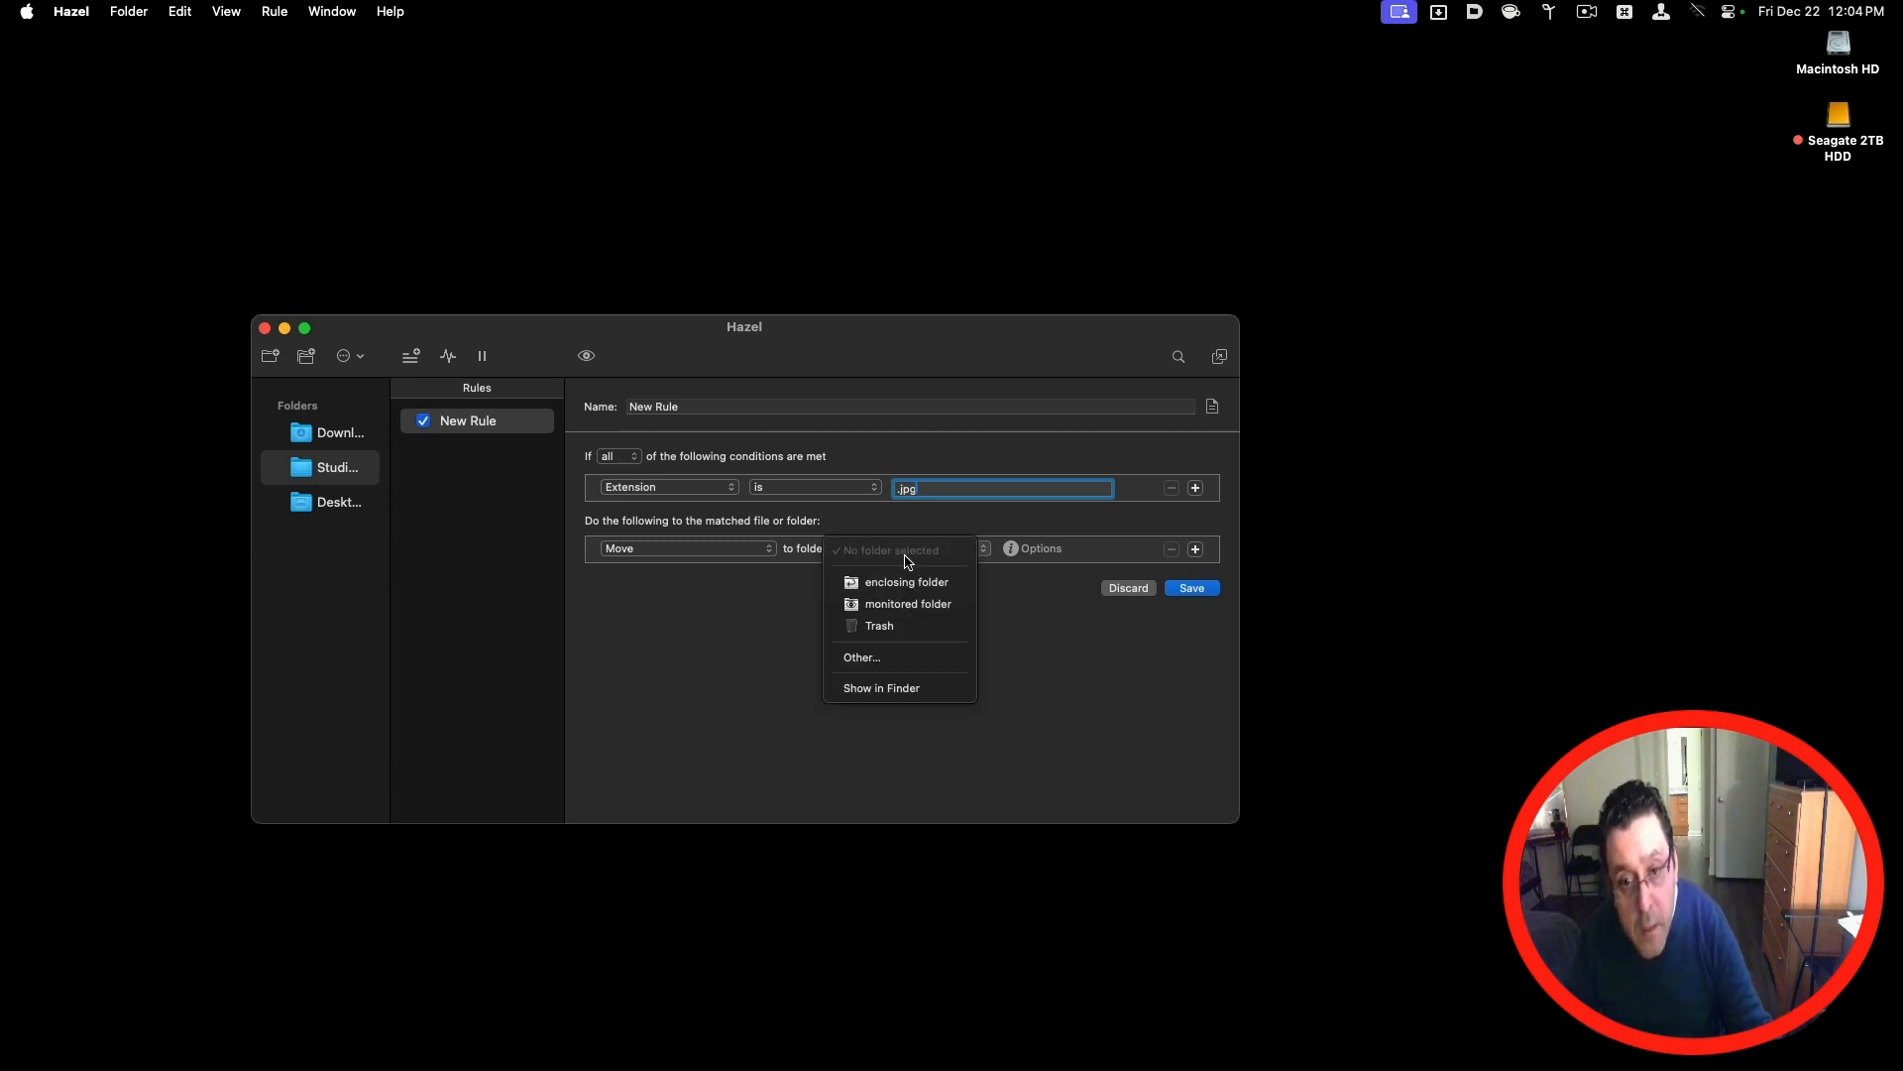
click(910, 687)
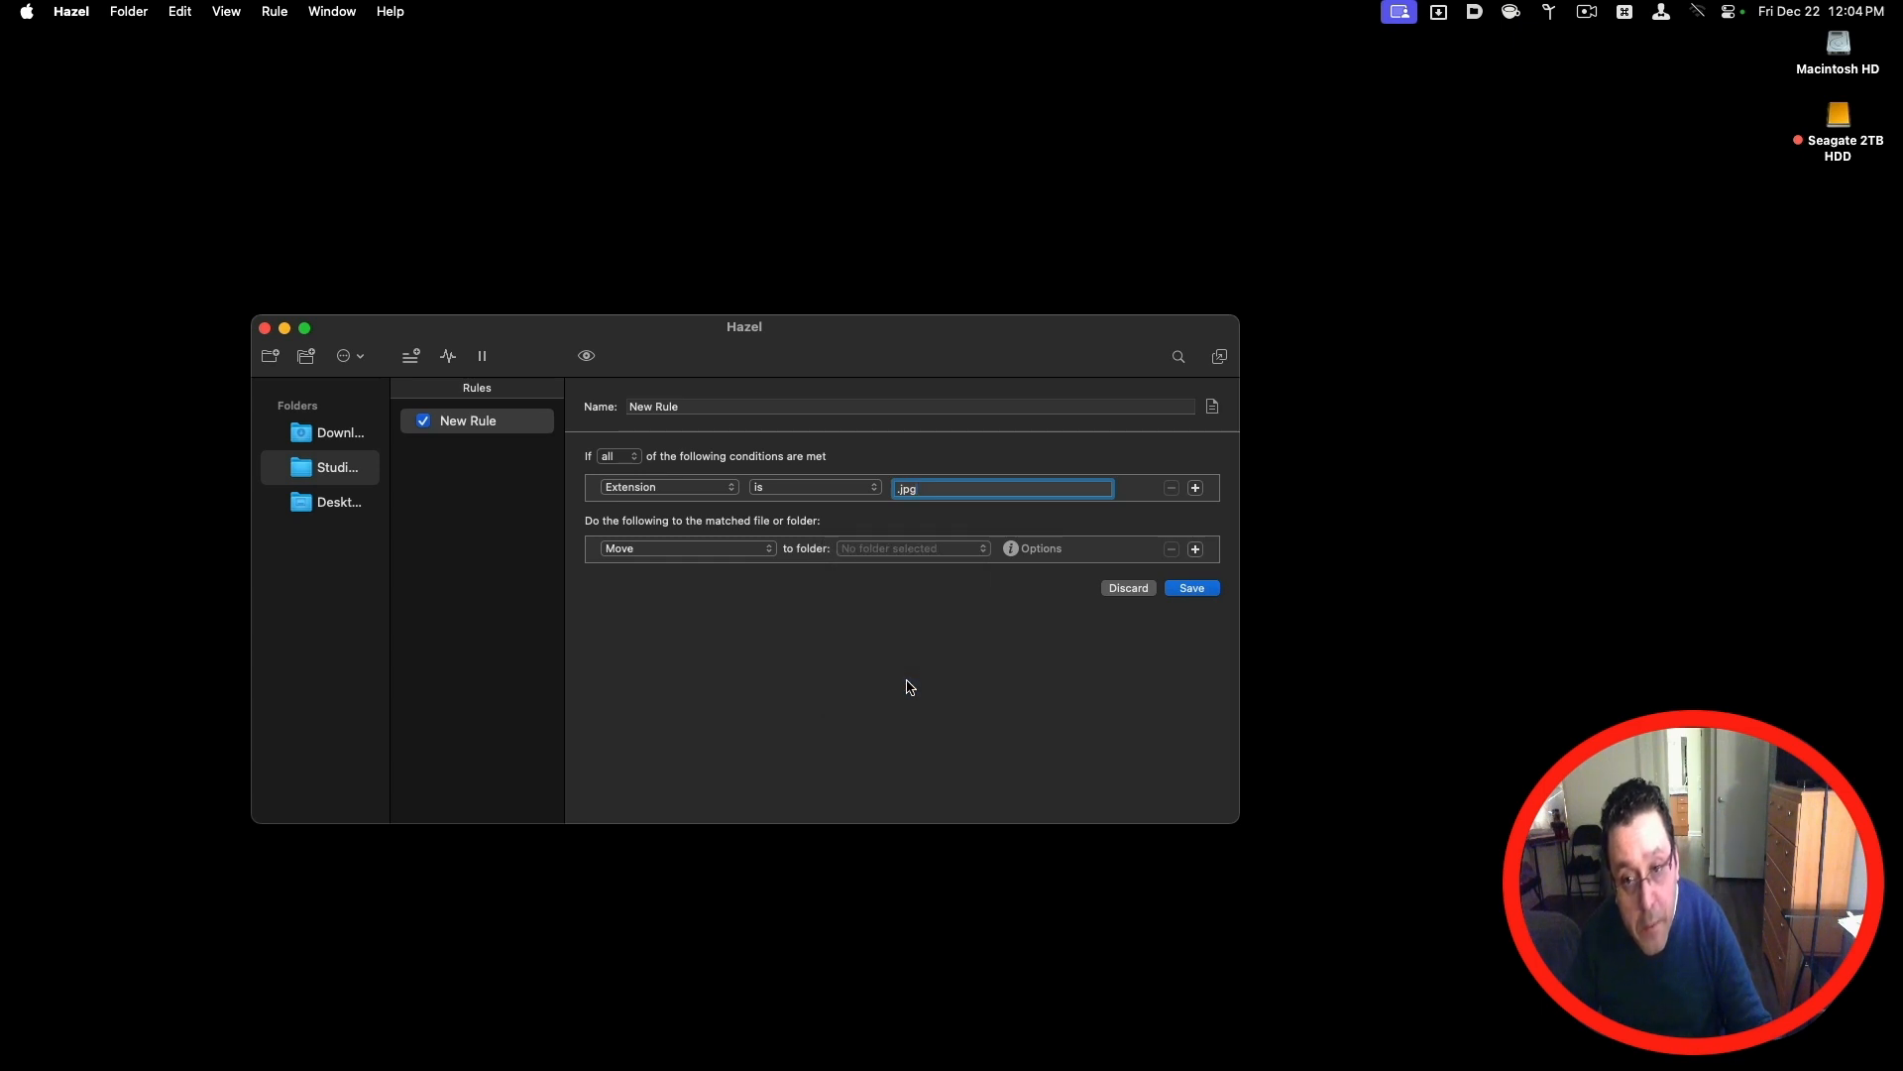
click(884, 561)
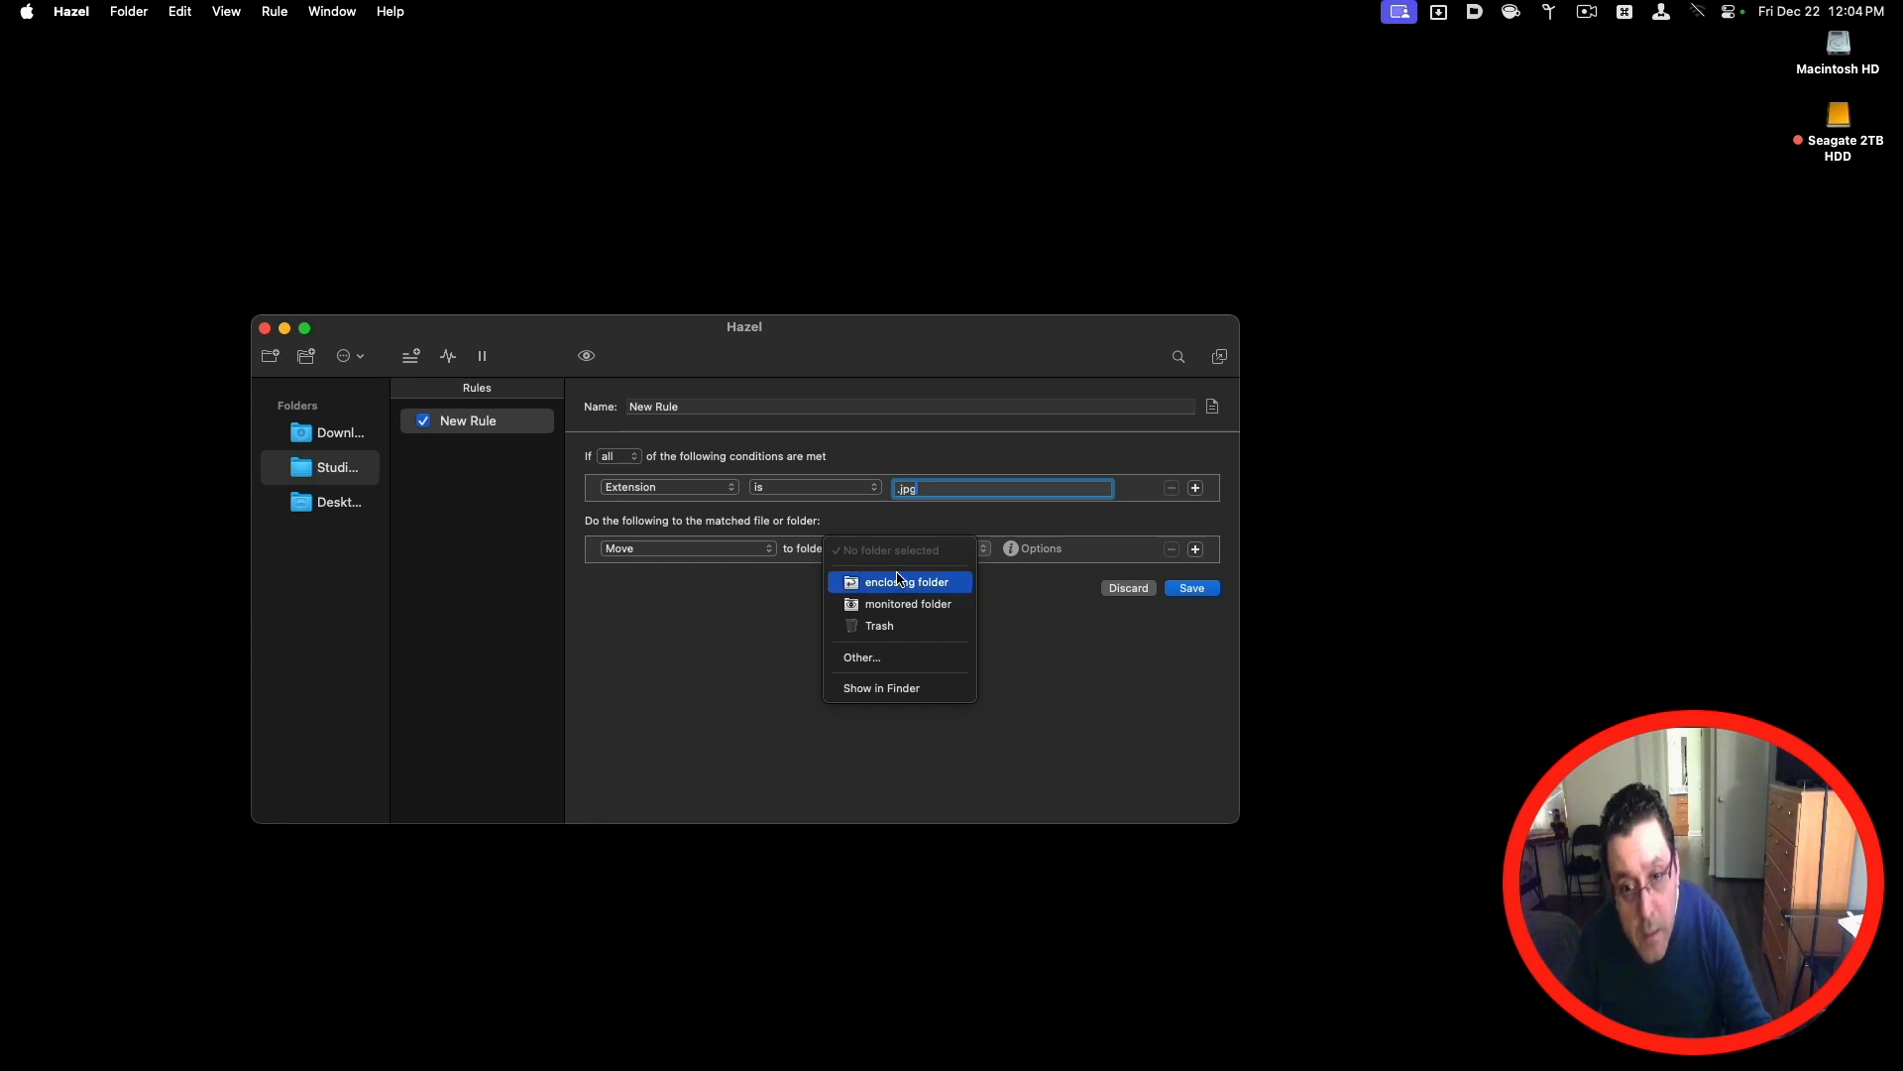
click(913, 658)
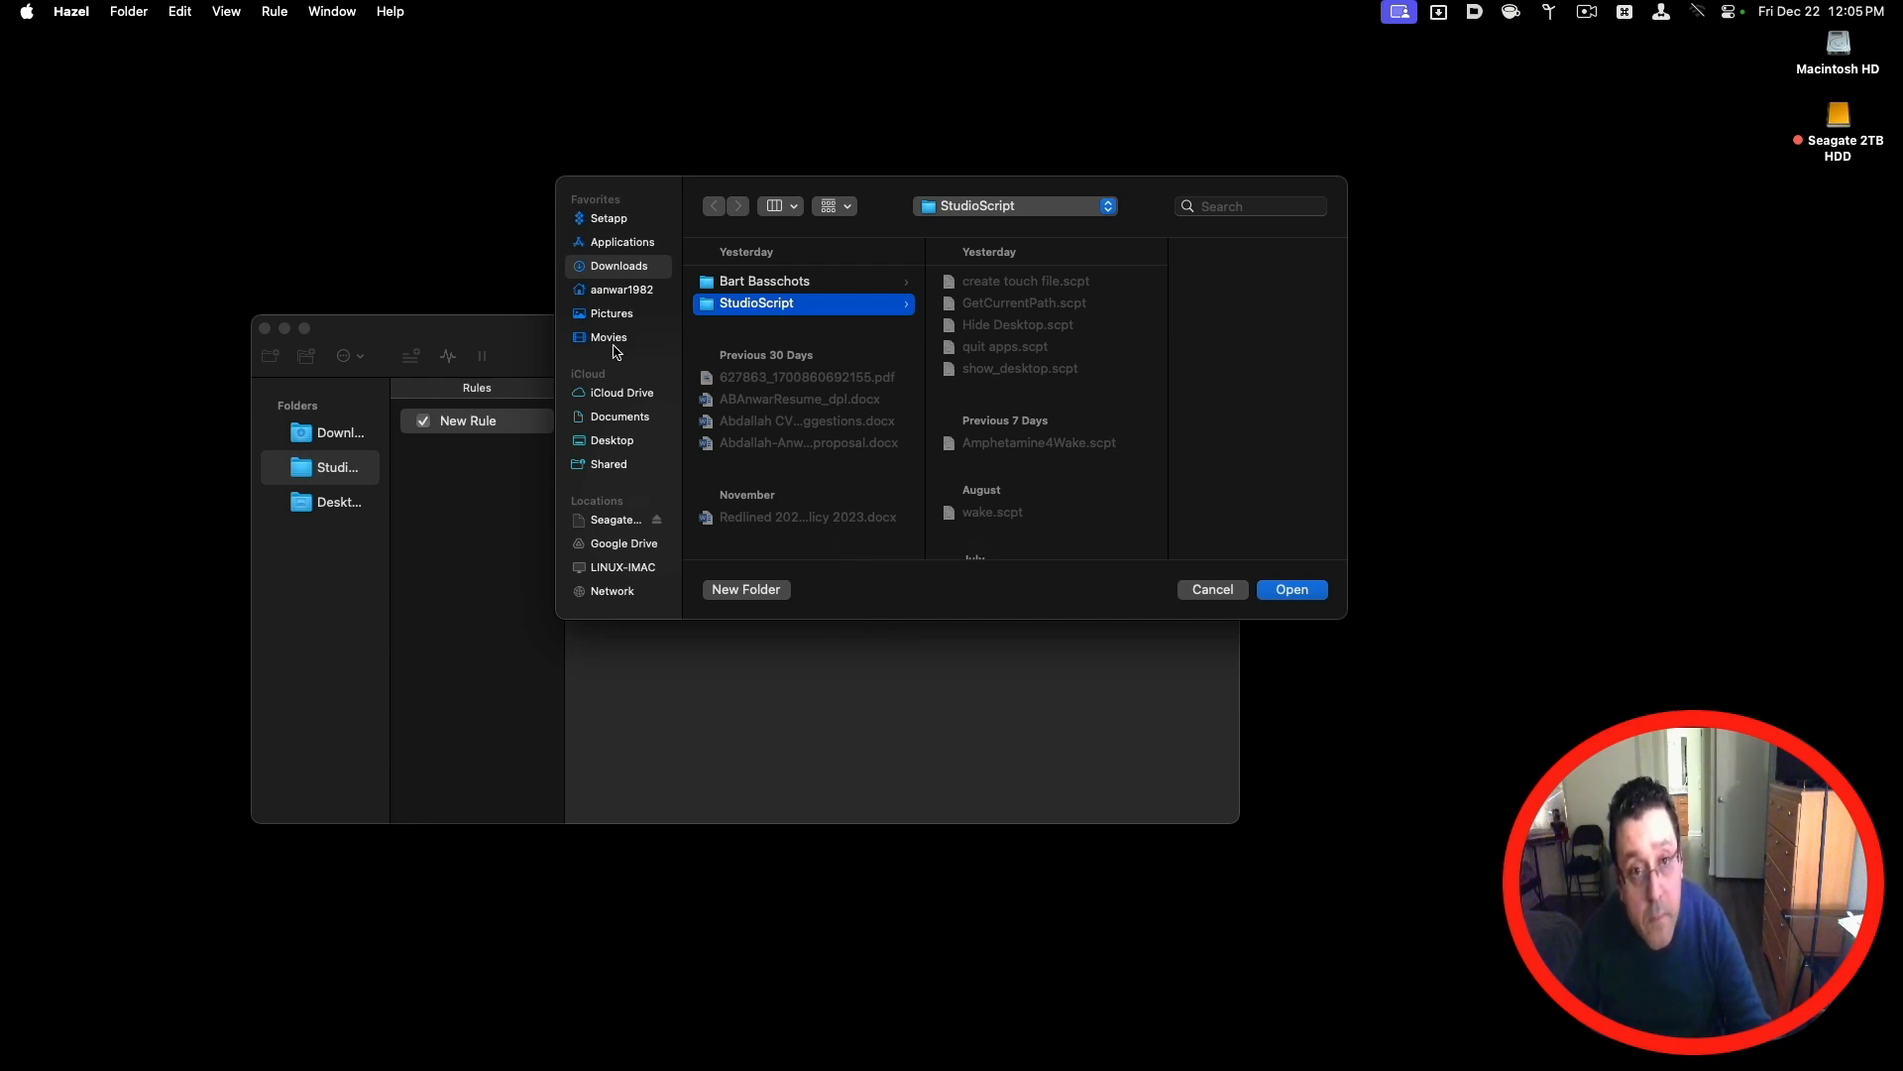
click(627, 443)
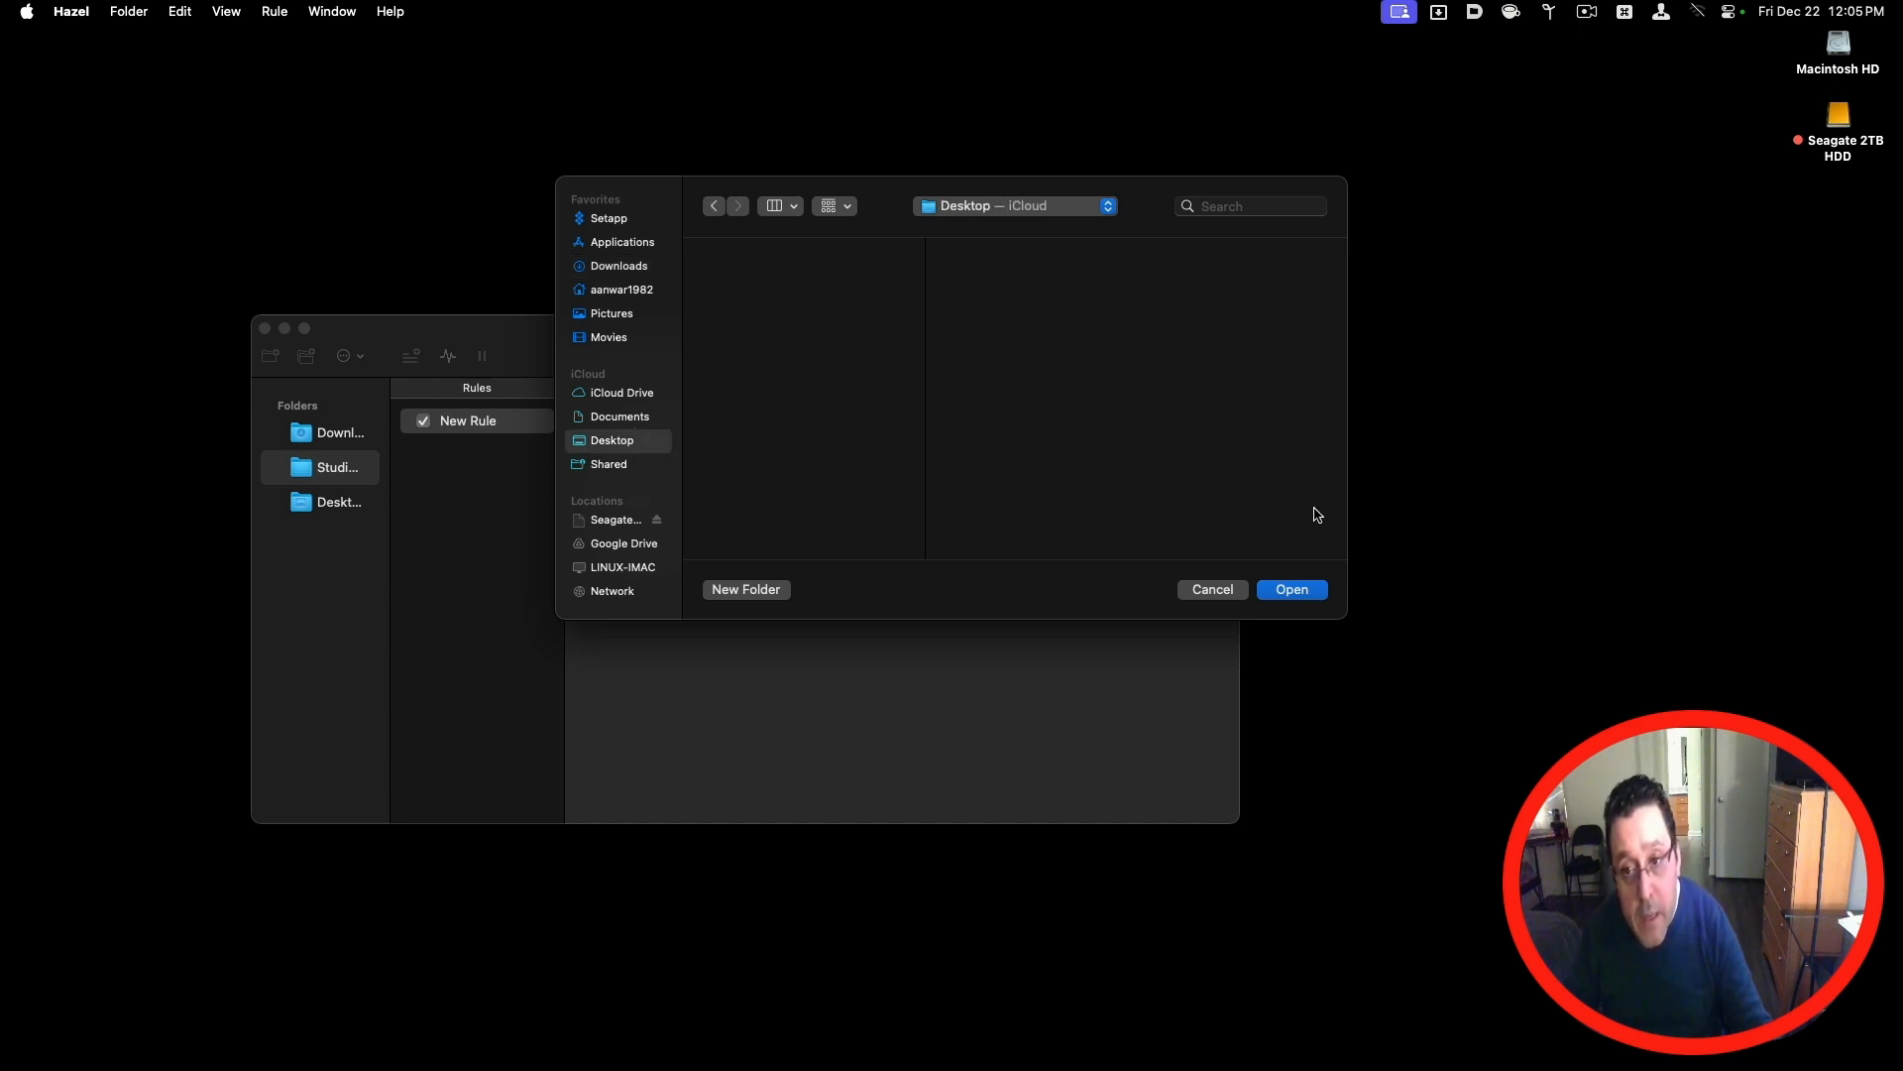
click(1306, 594)
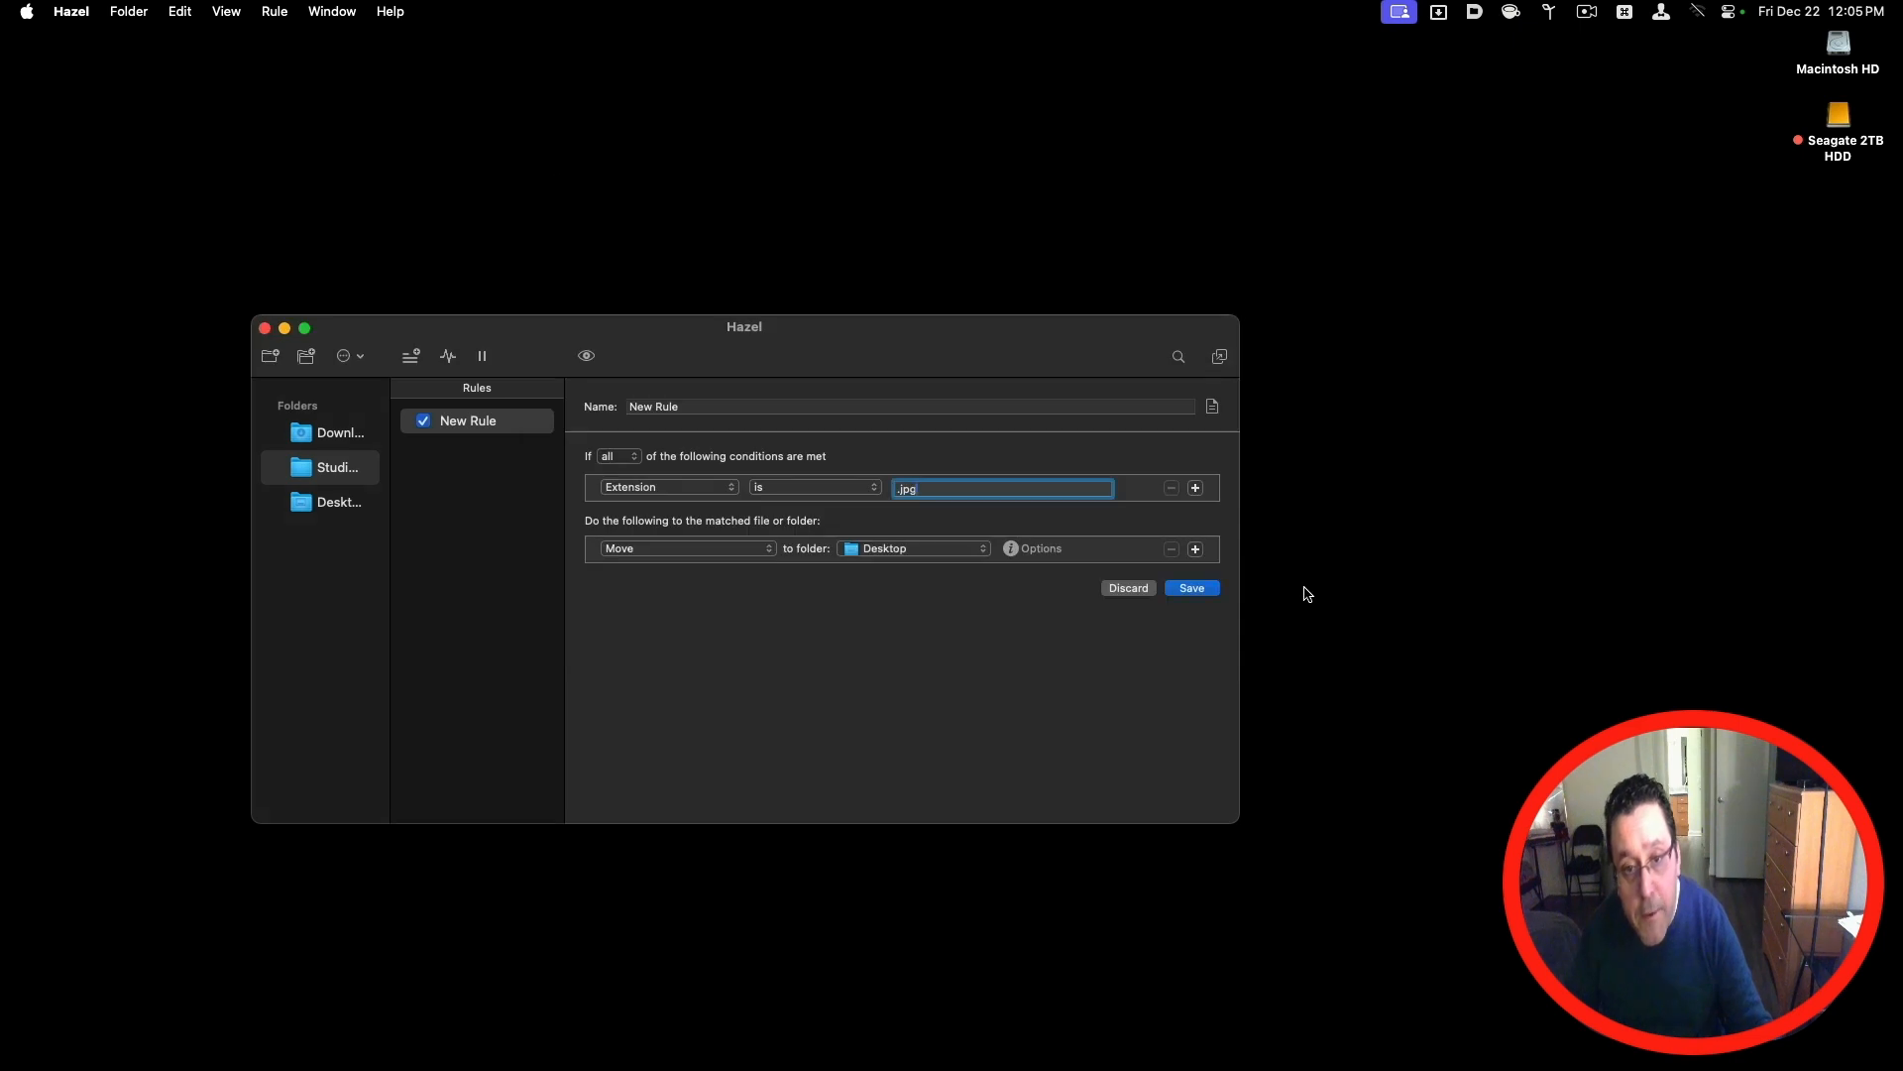
click(1195, 590)
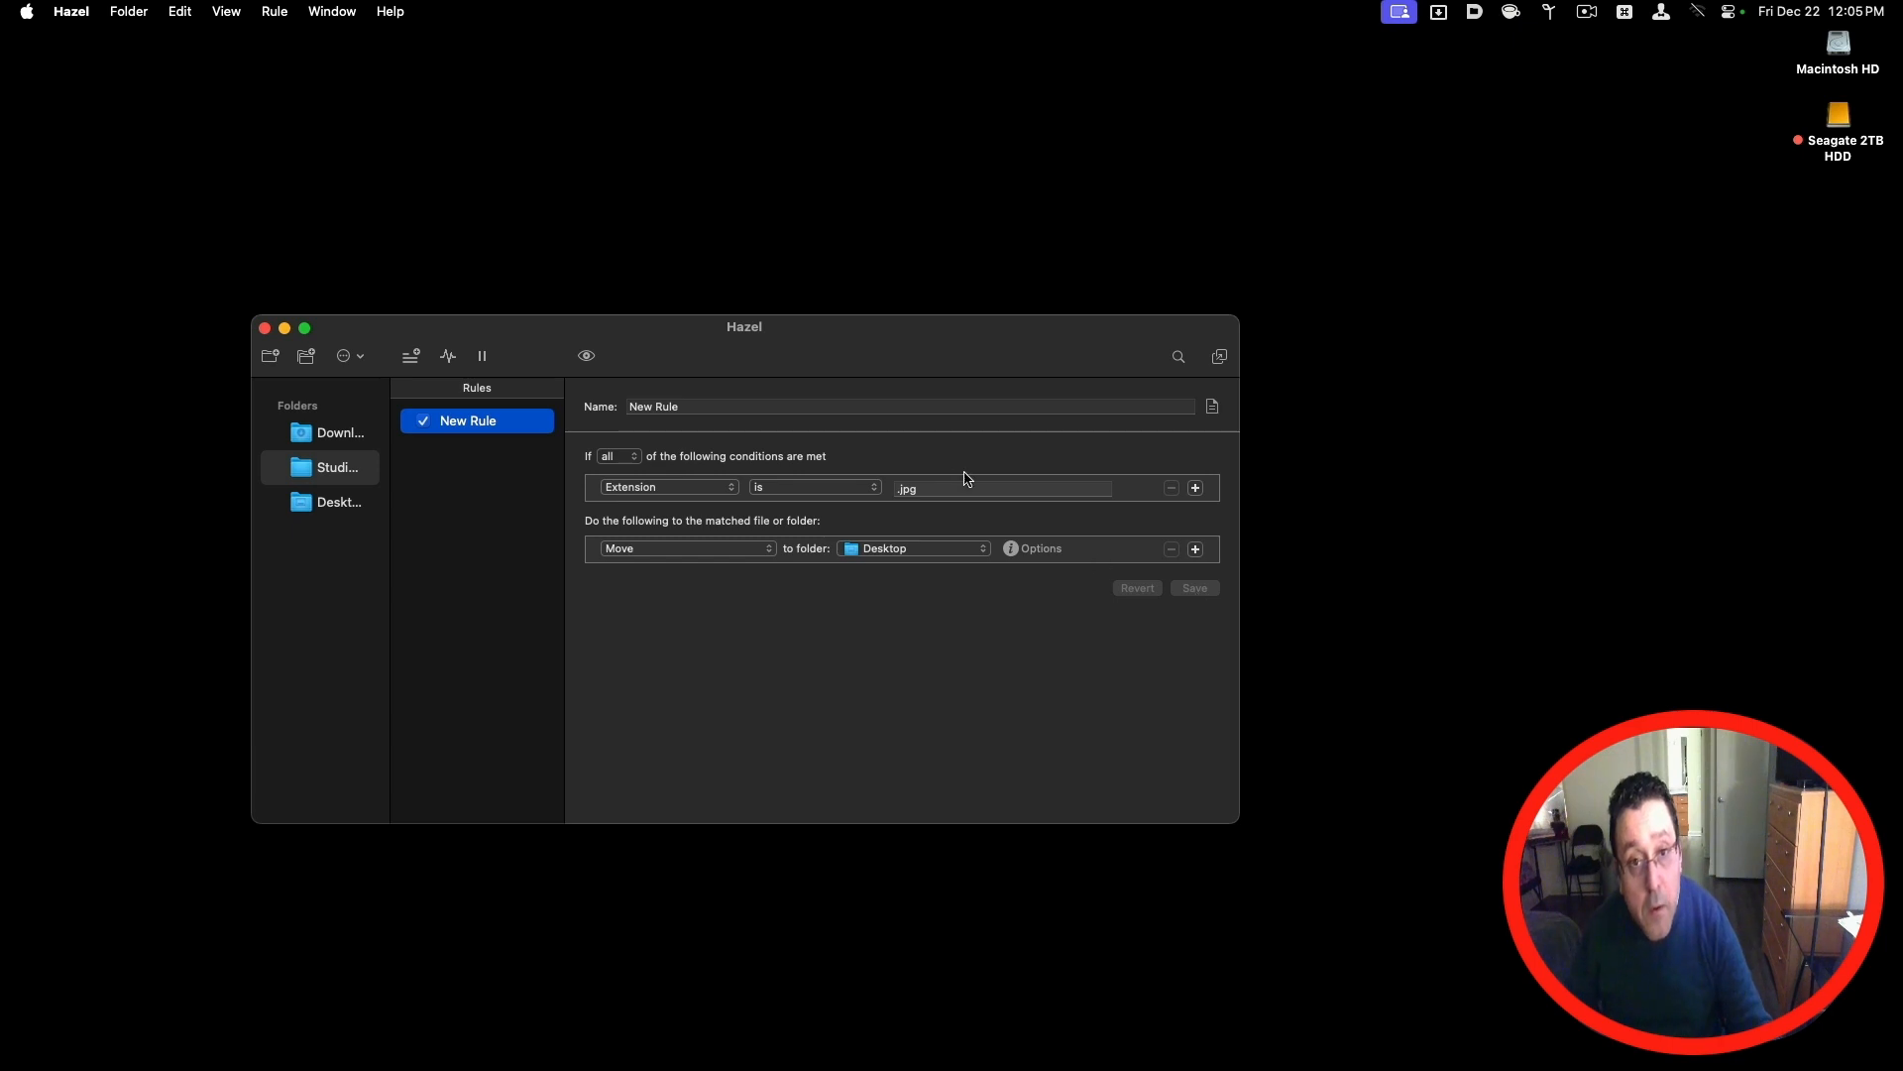
Step: Rename the StudioScript folder's rule to "image Rule" and save the change
triple_click(863, 410)
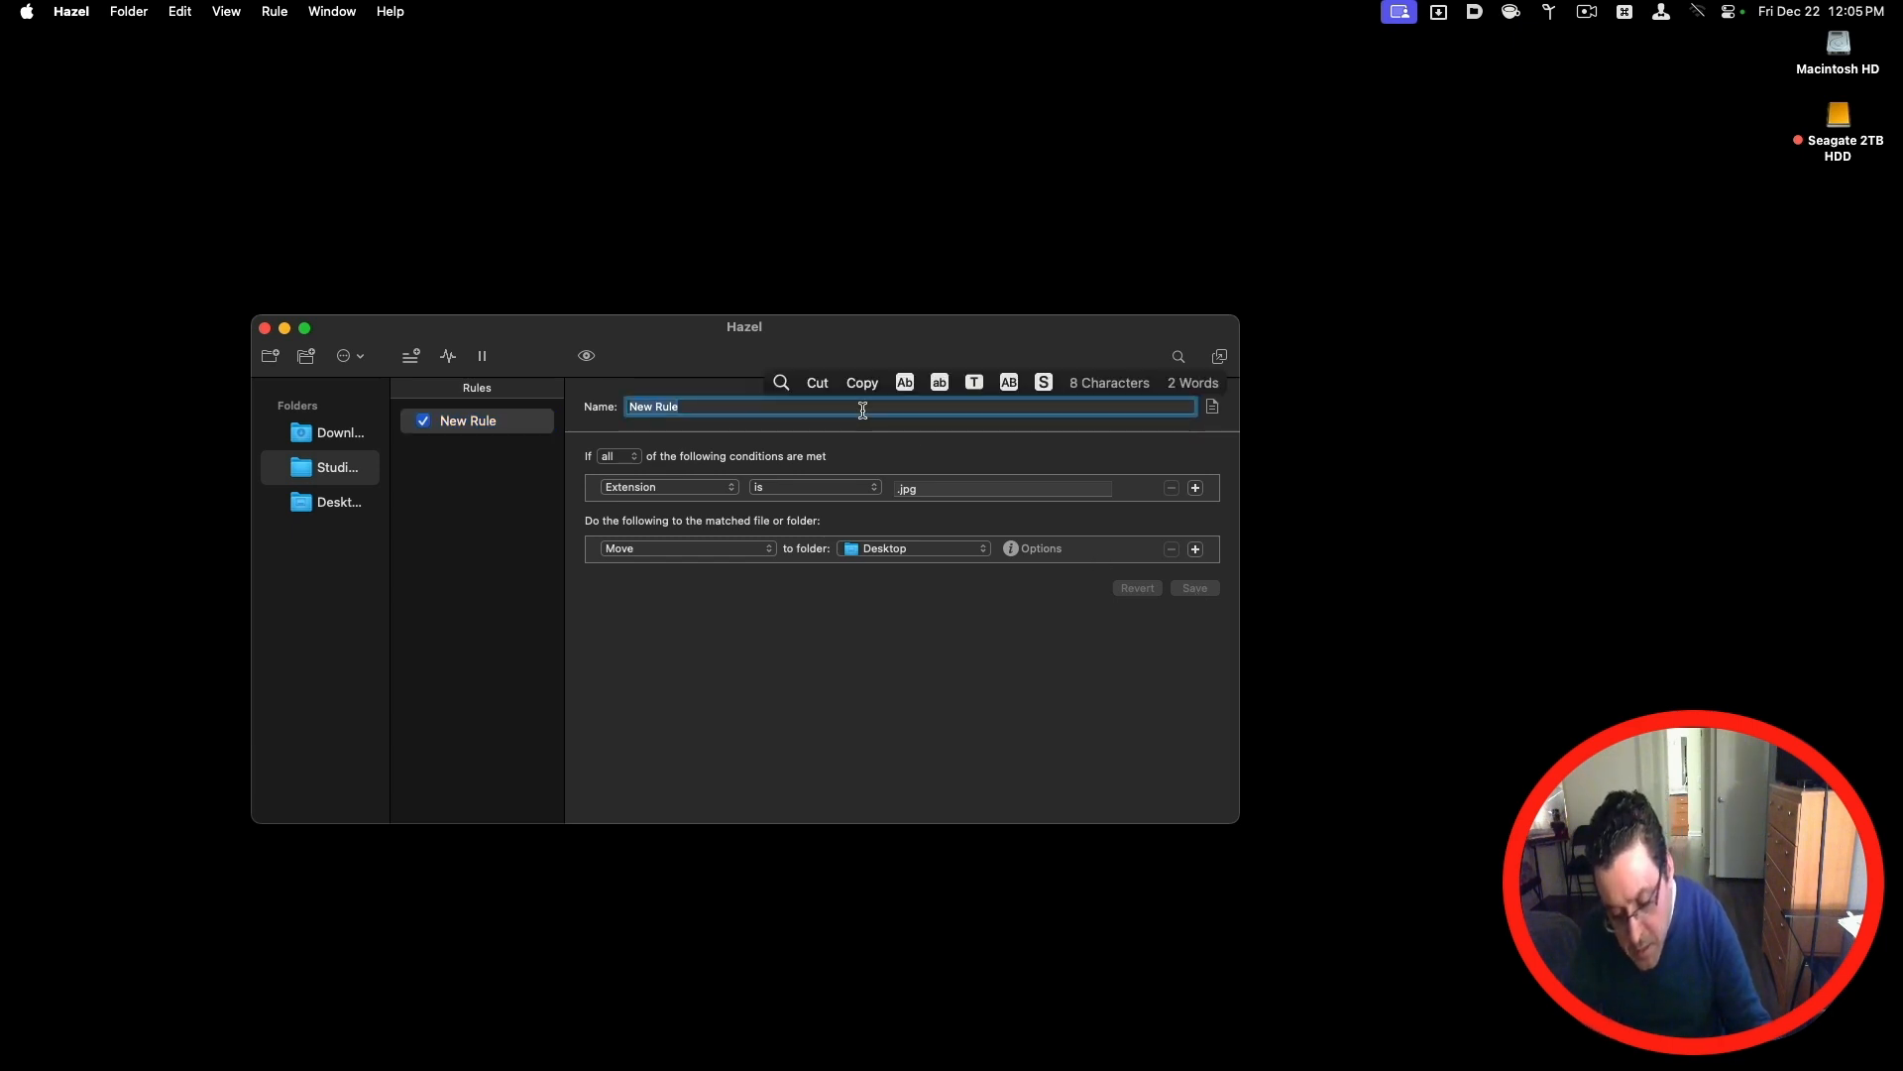
text(ima)
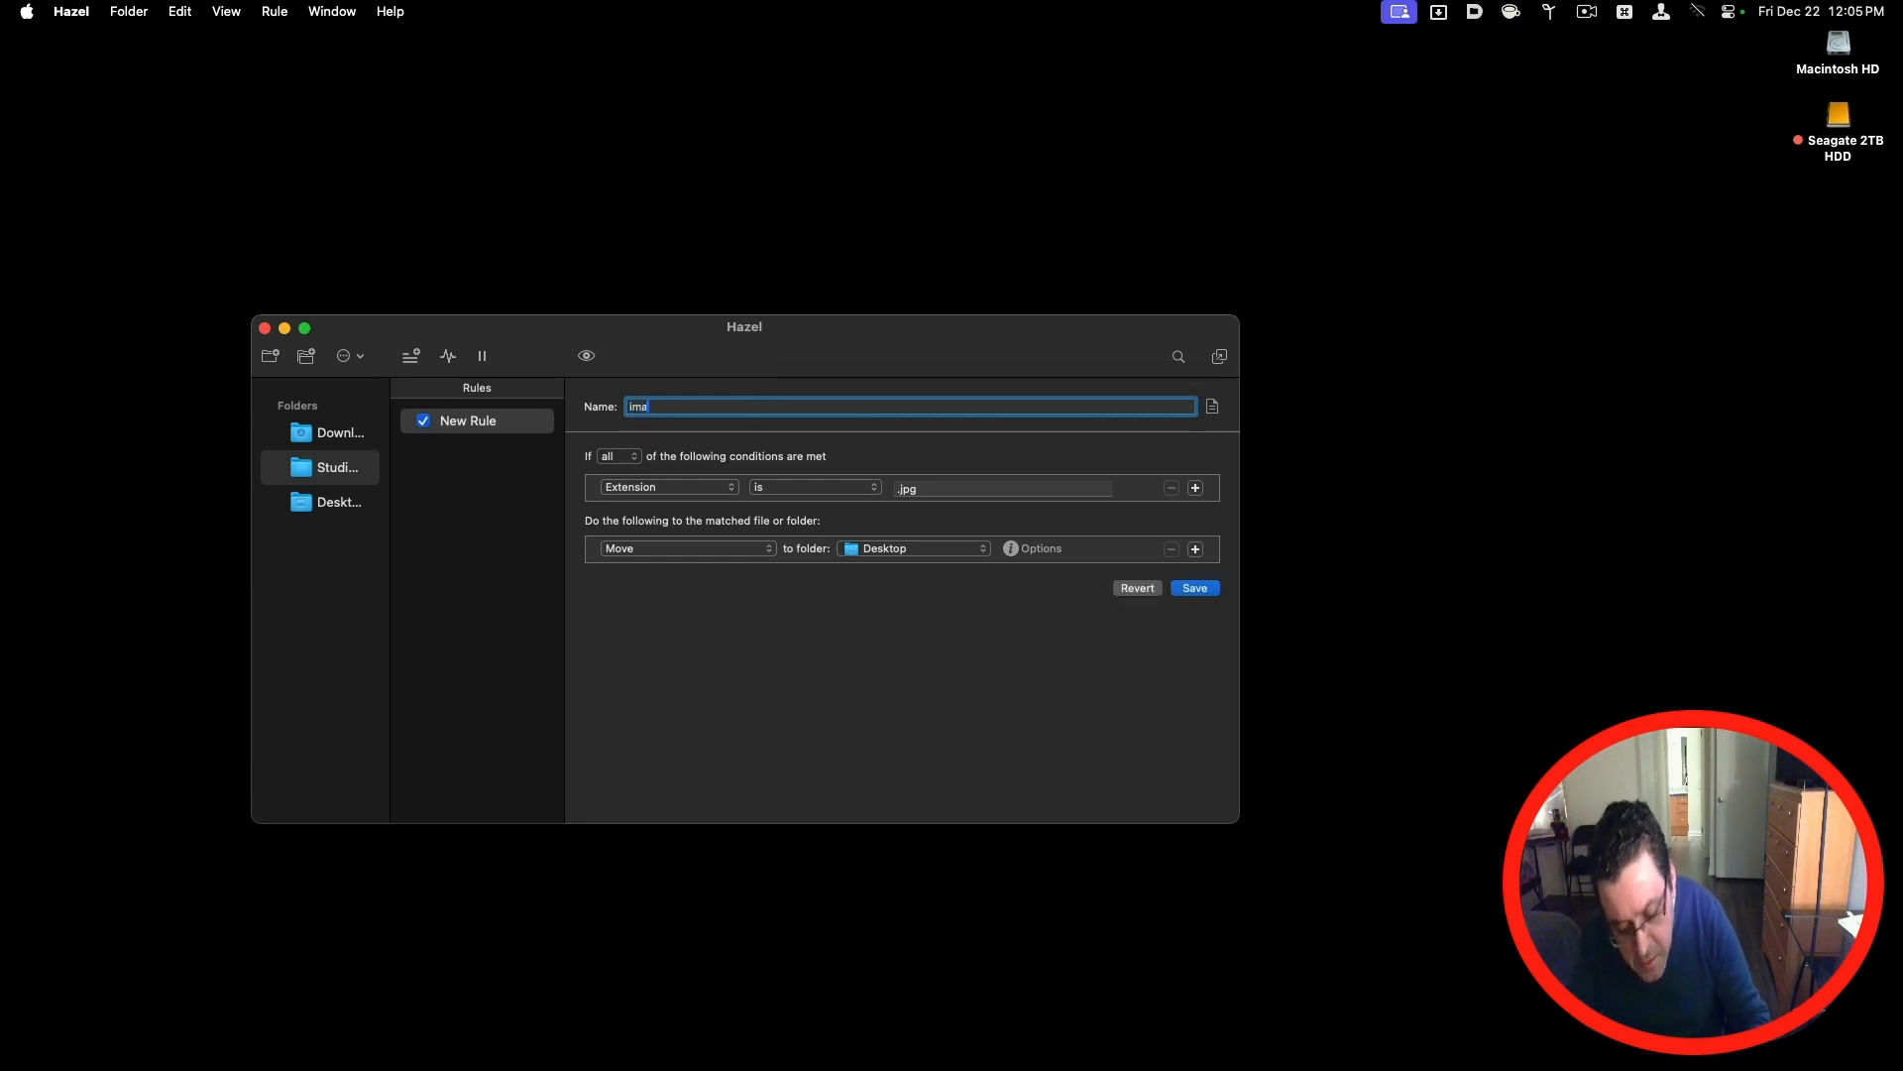
text(ge Ru)
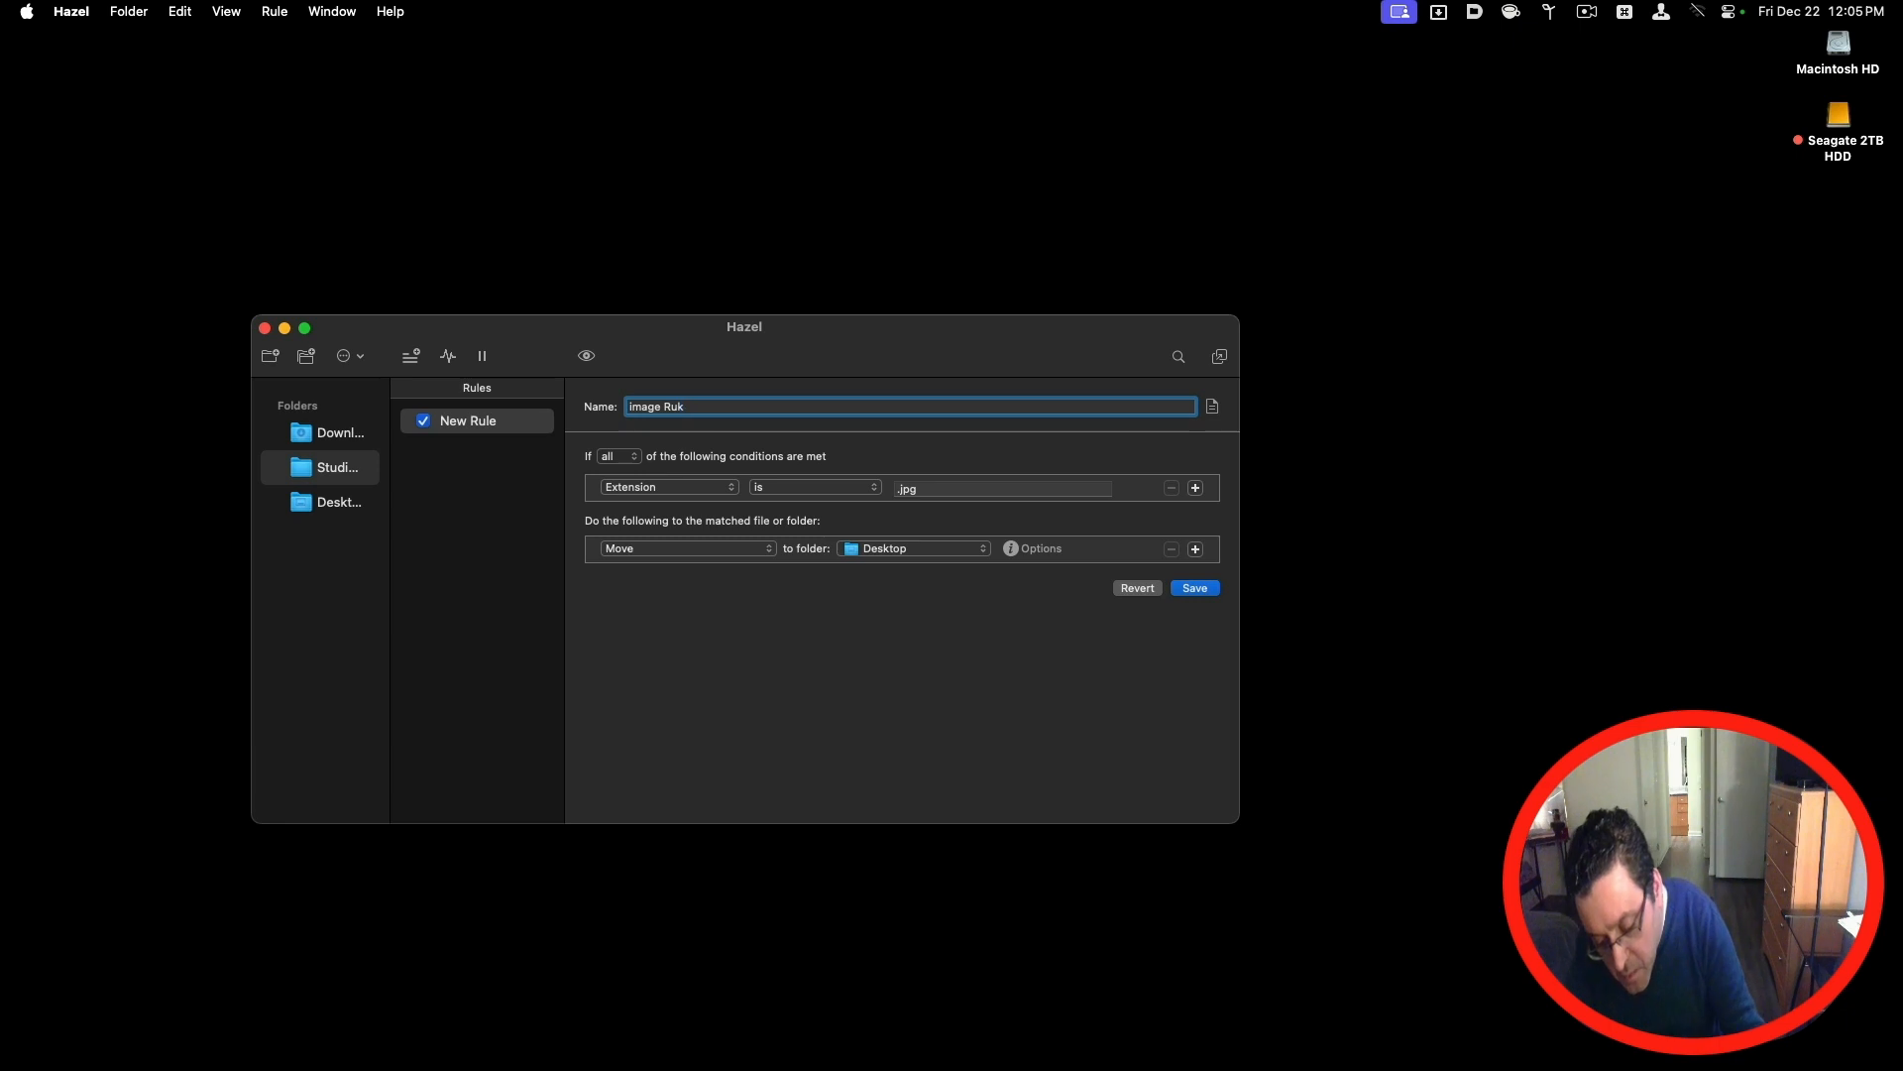
text(le)
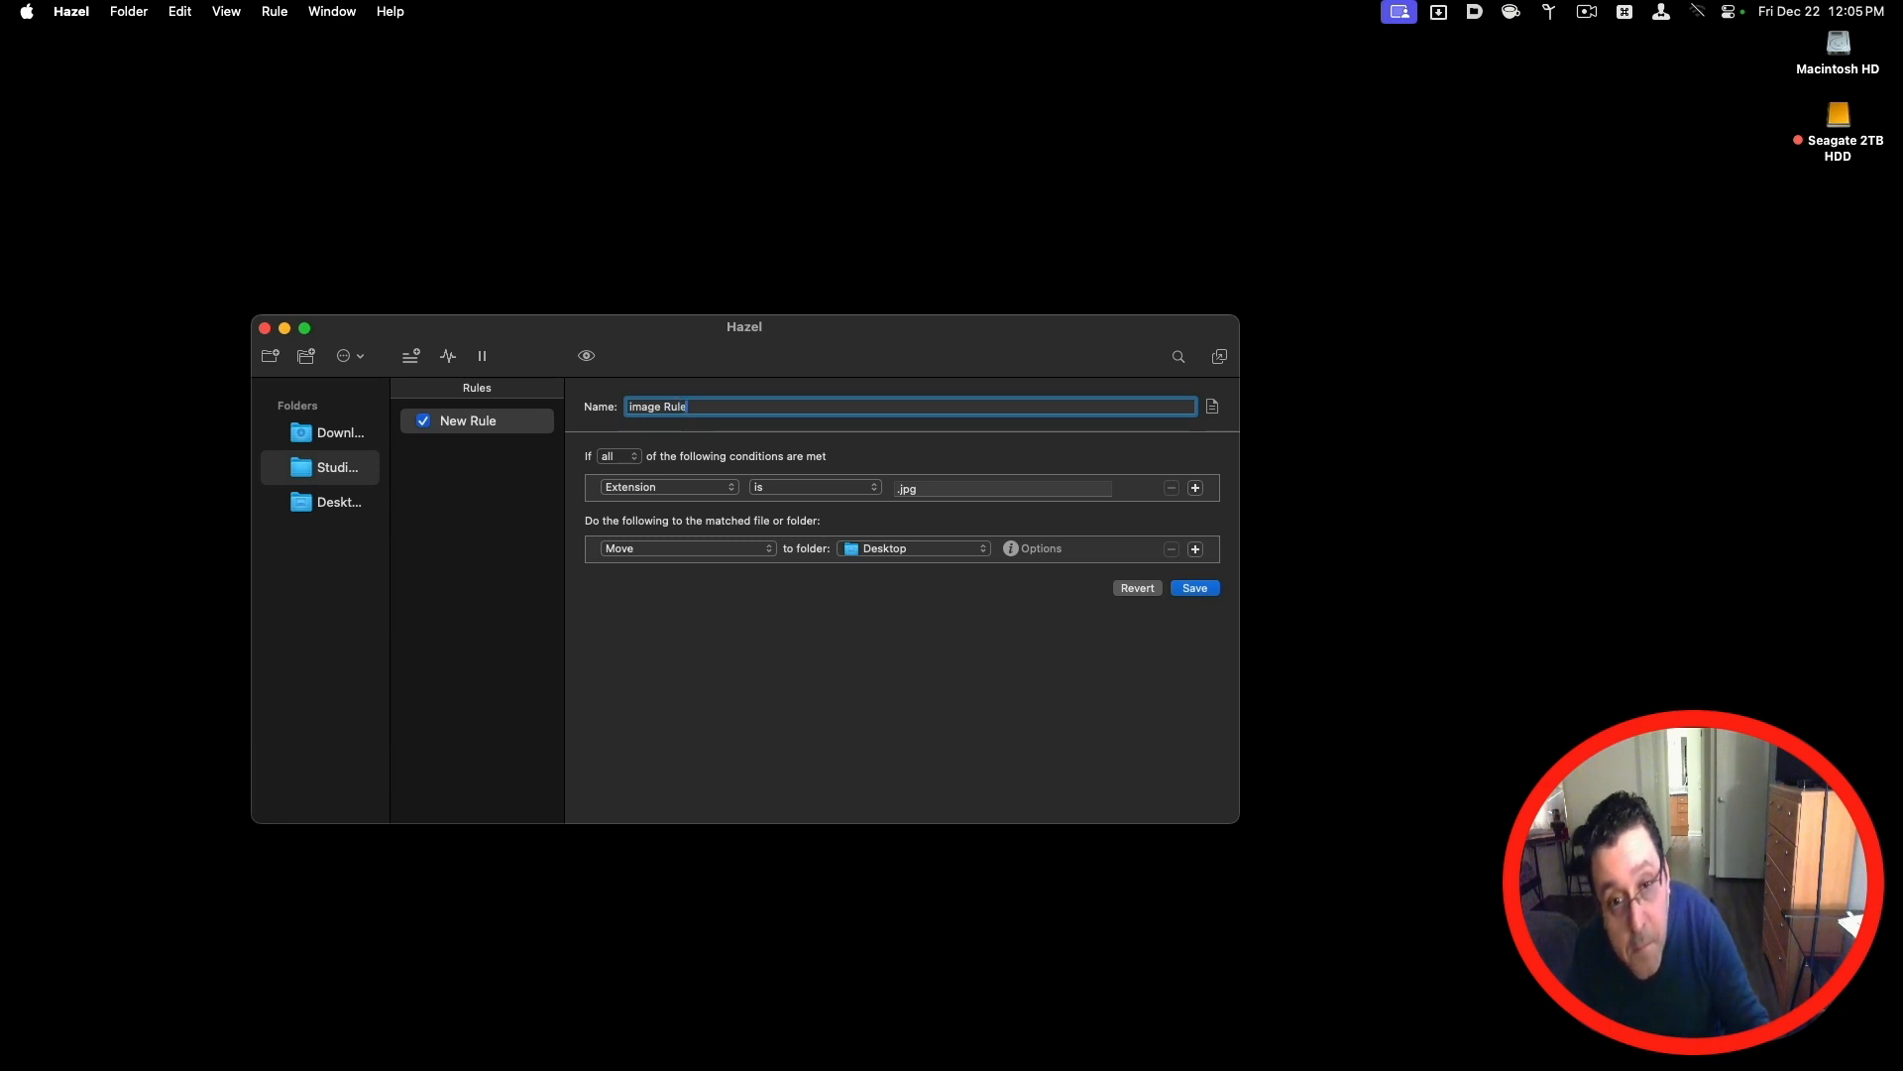
click(1199, 588)
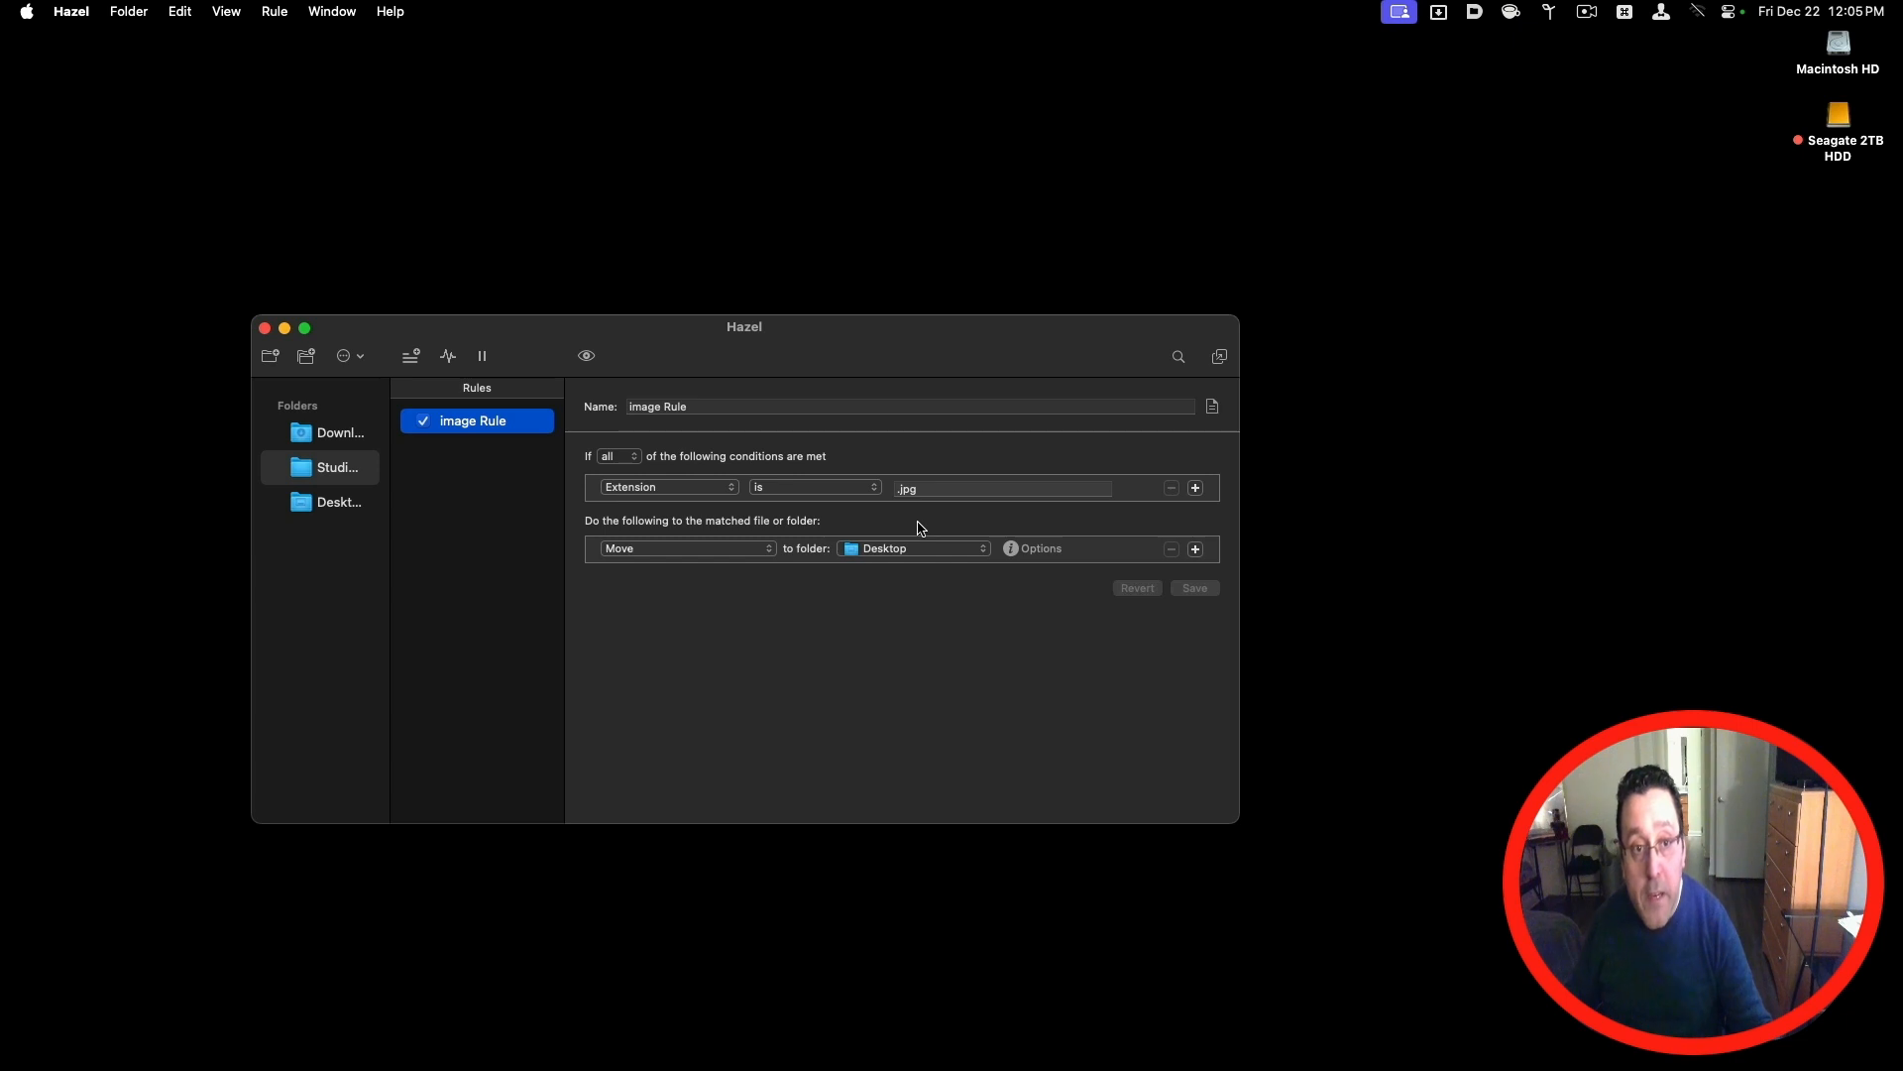
Step: Enable the Old Items rule of the Downloads folder and view its Newly Added Items rule
click(348, 448)
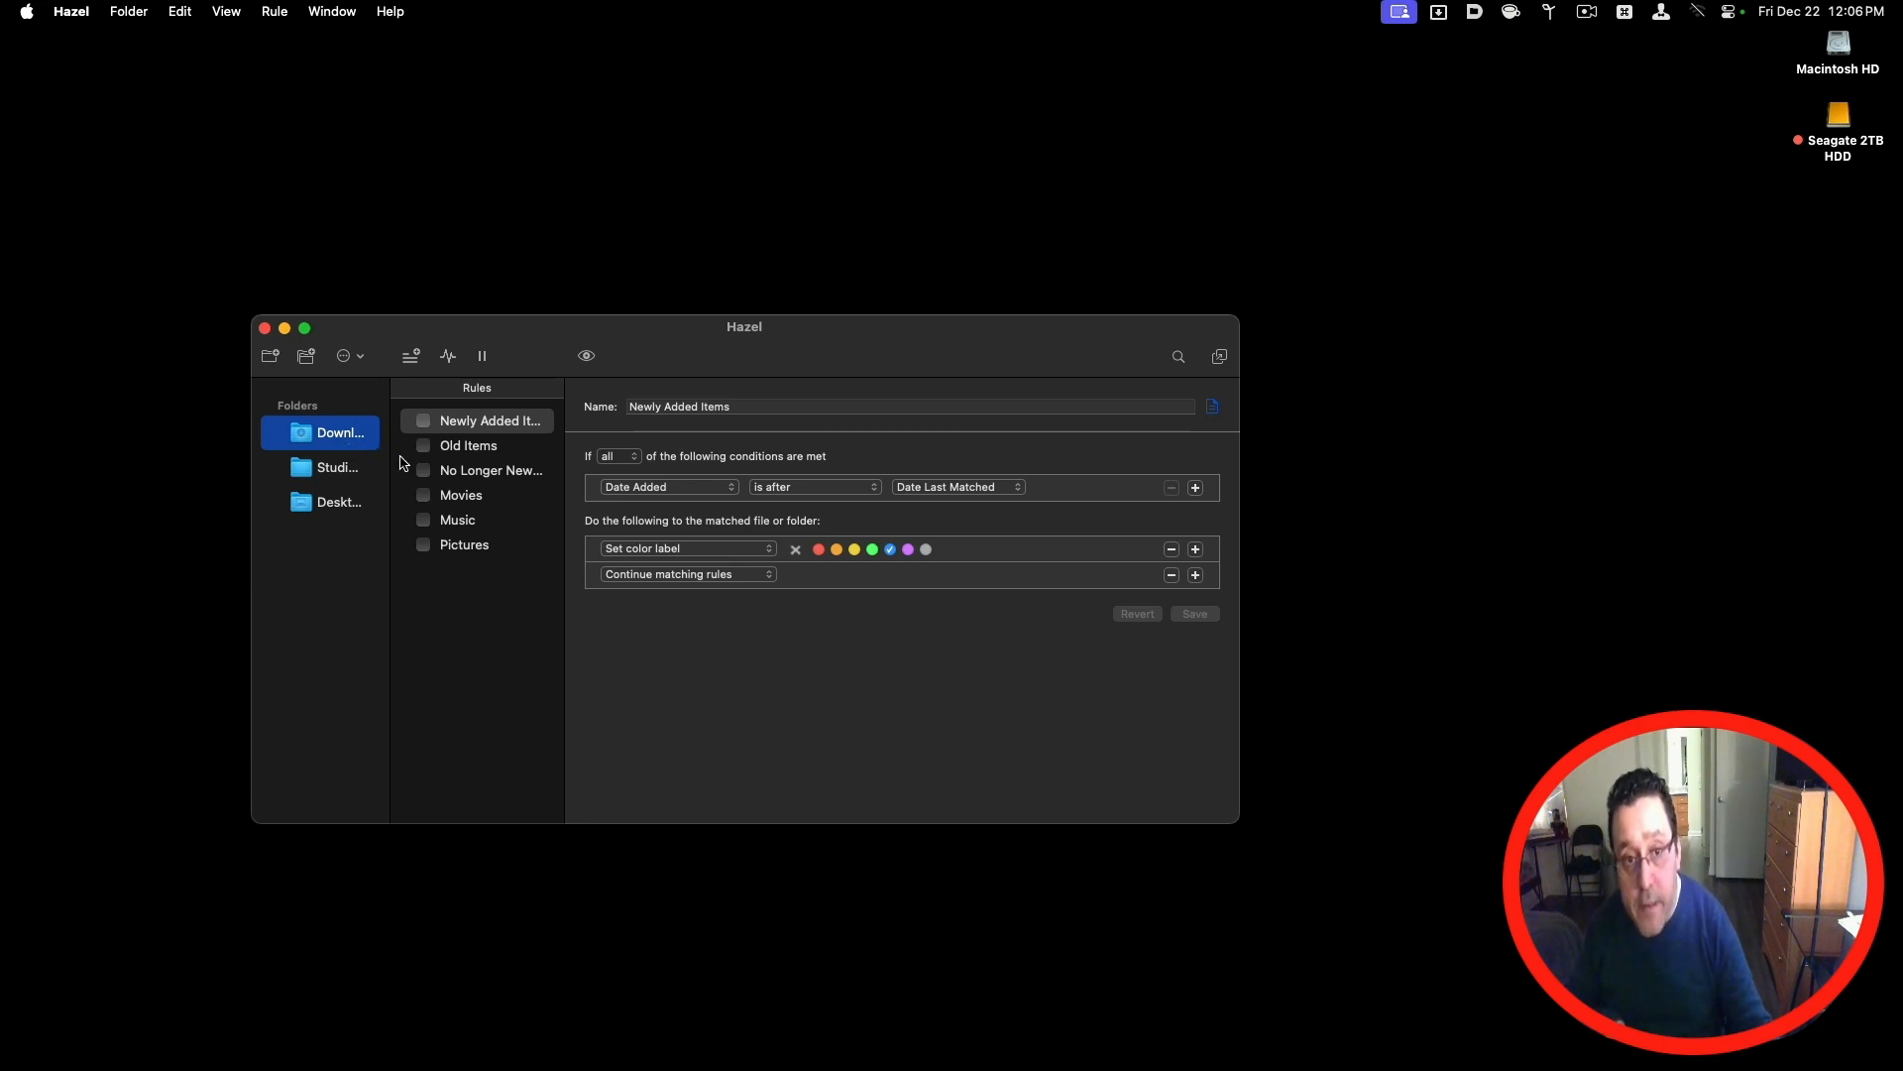
click(450, 468)
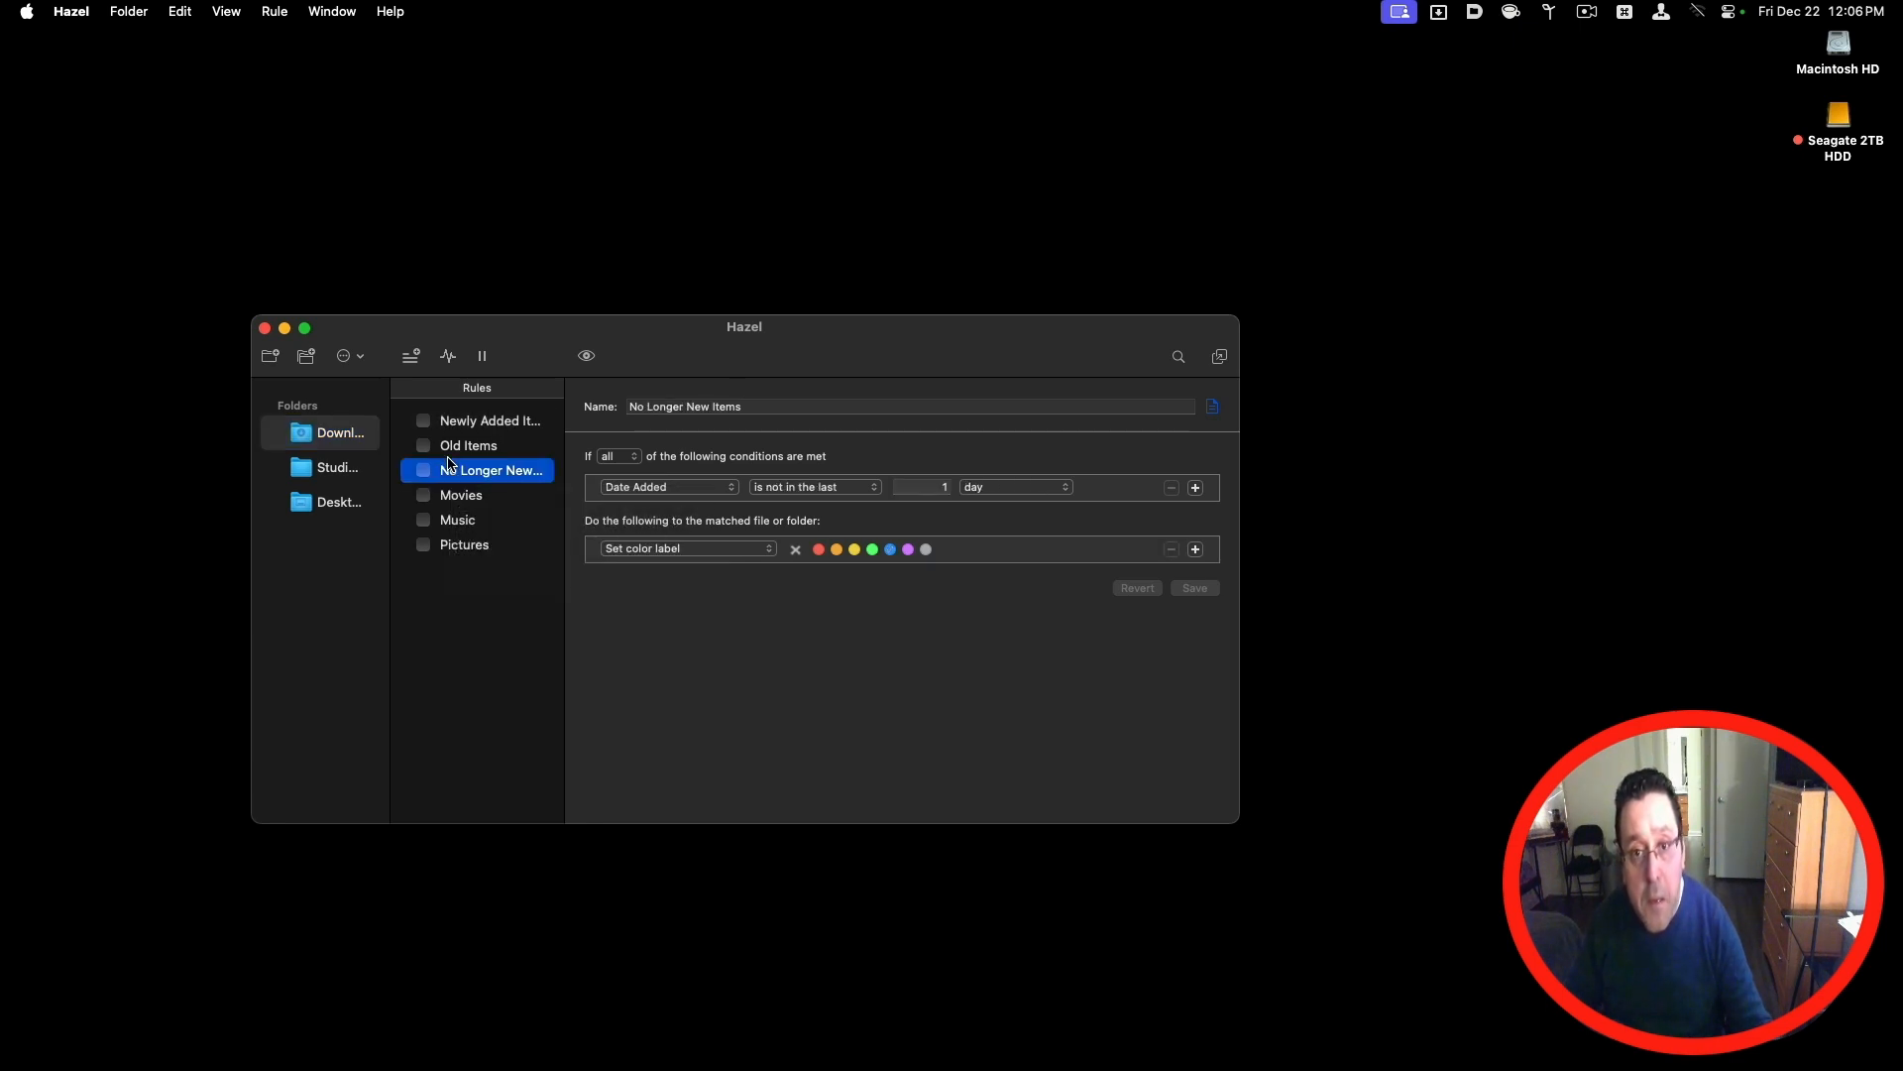
click(447, 453)
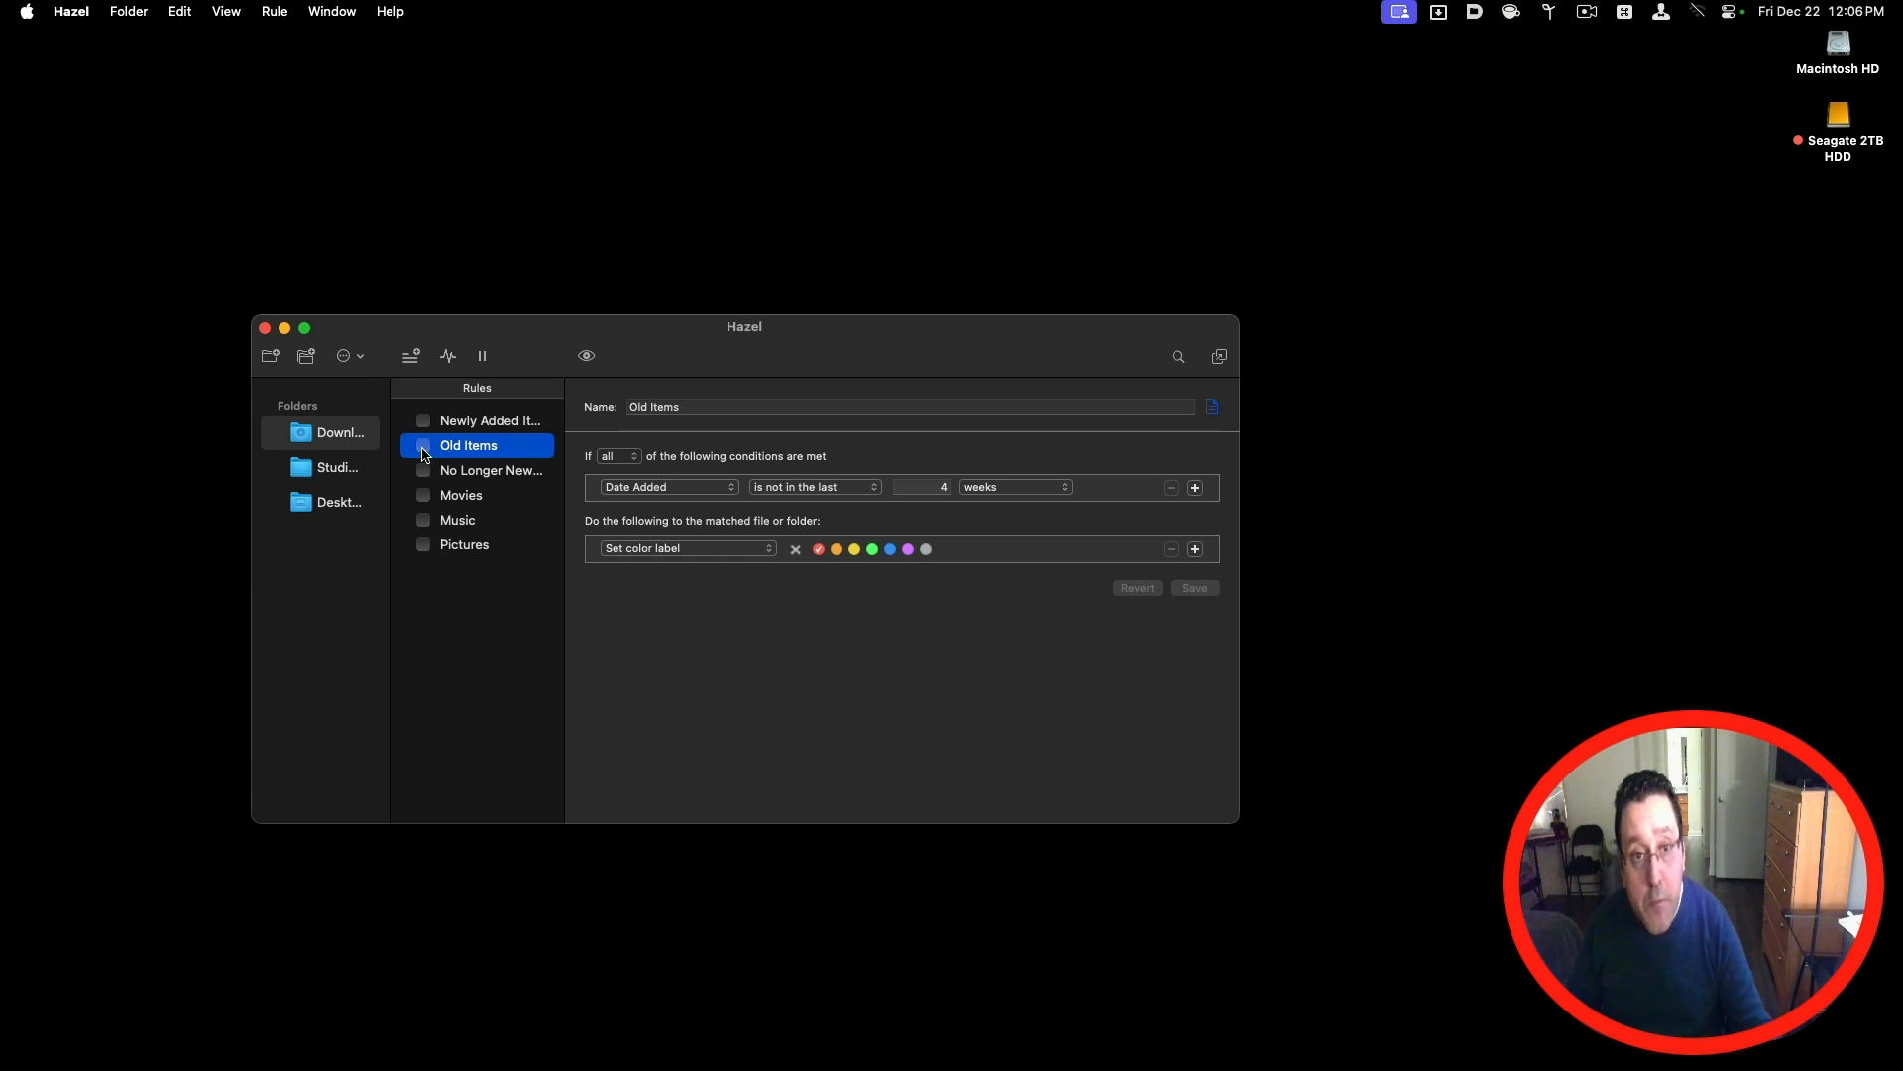
click(423, 445)
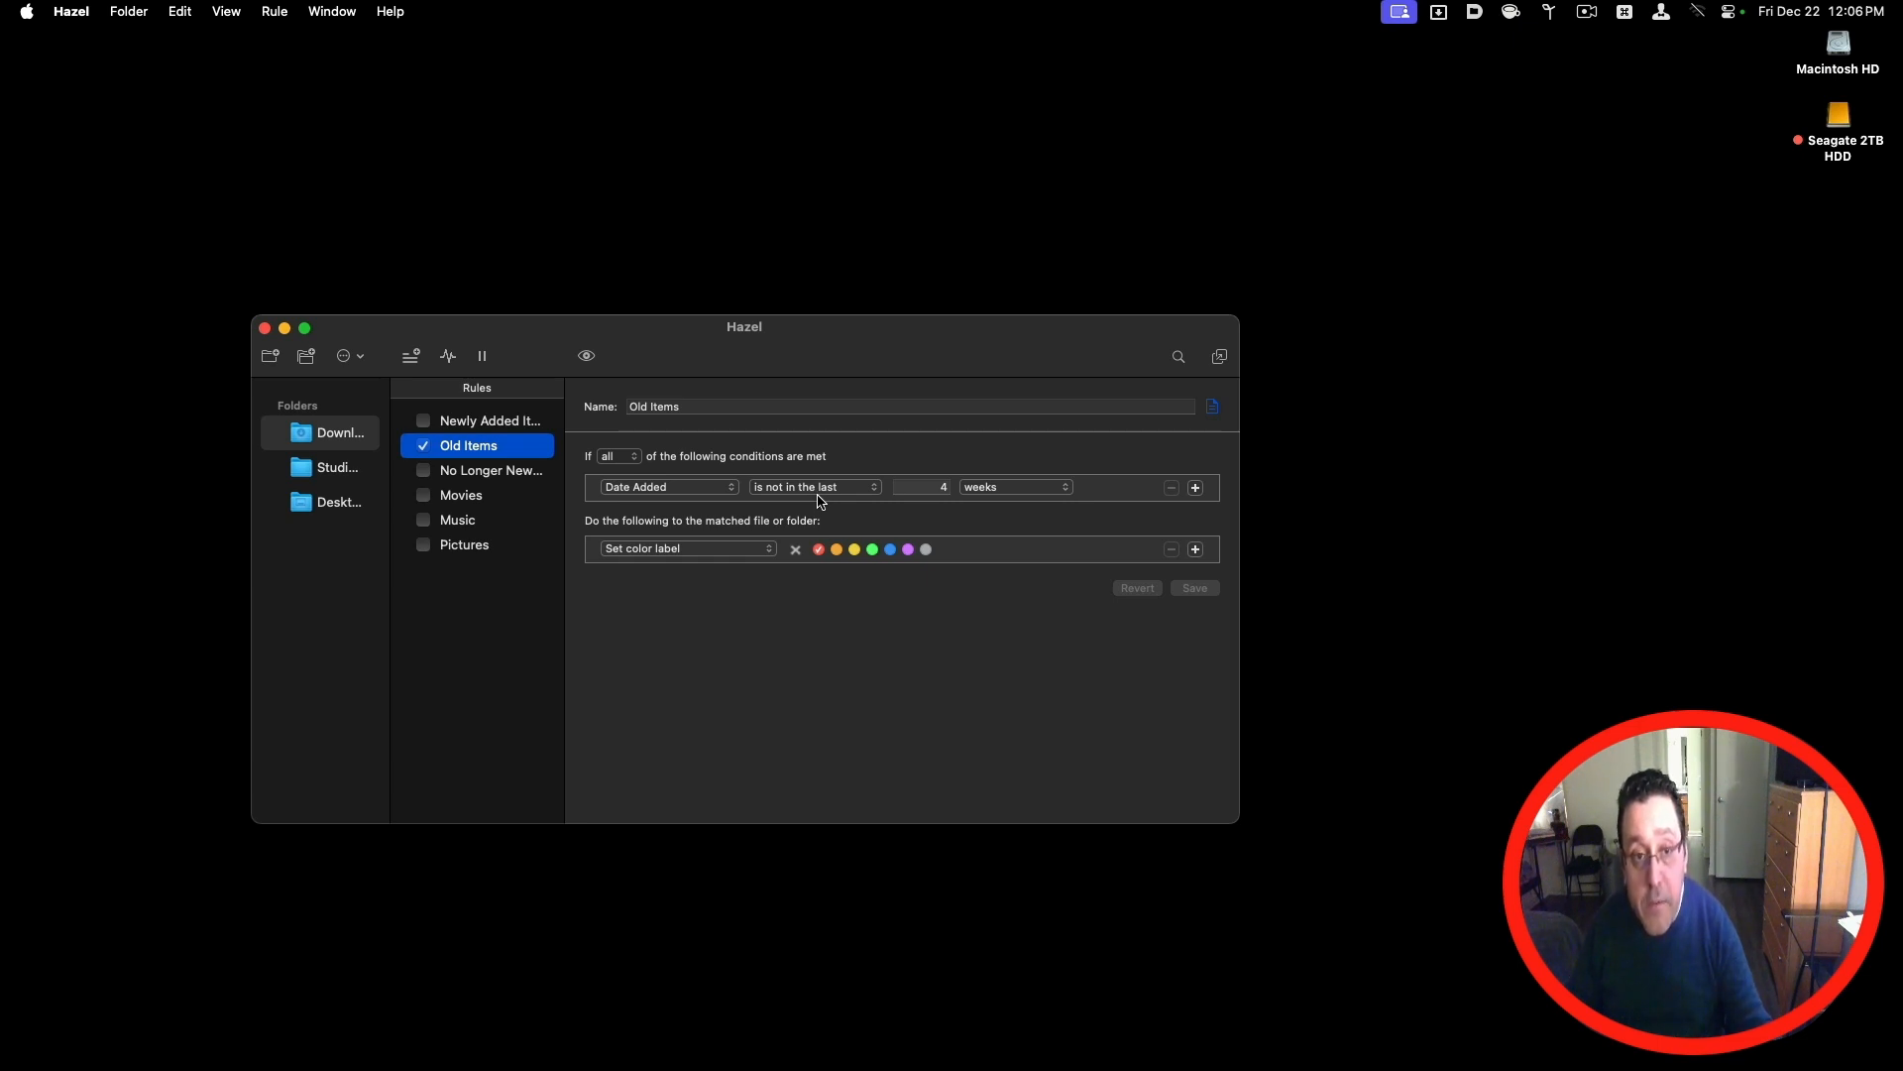
click(469, 424)
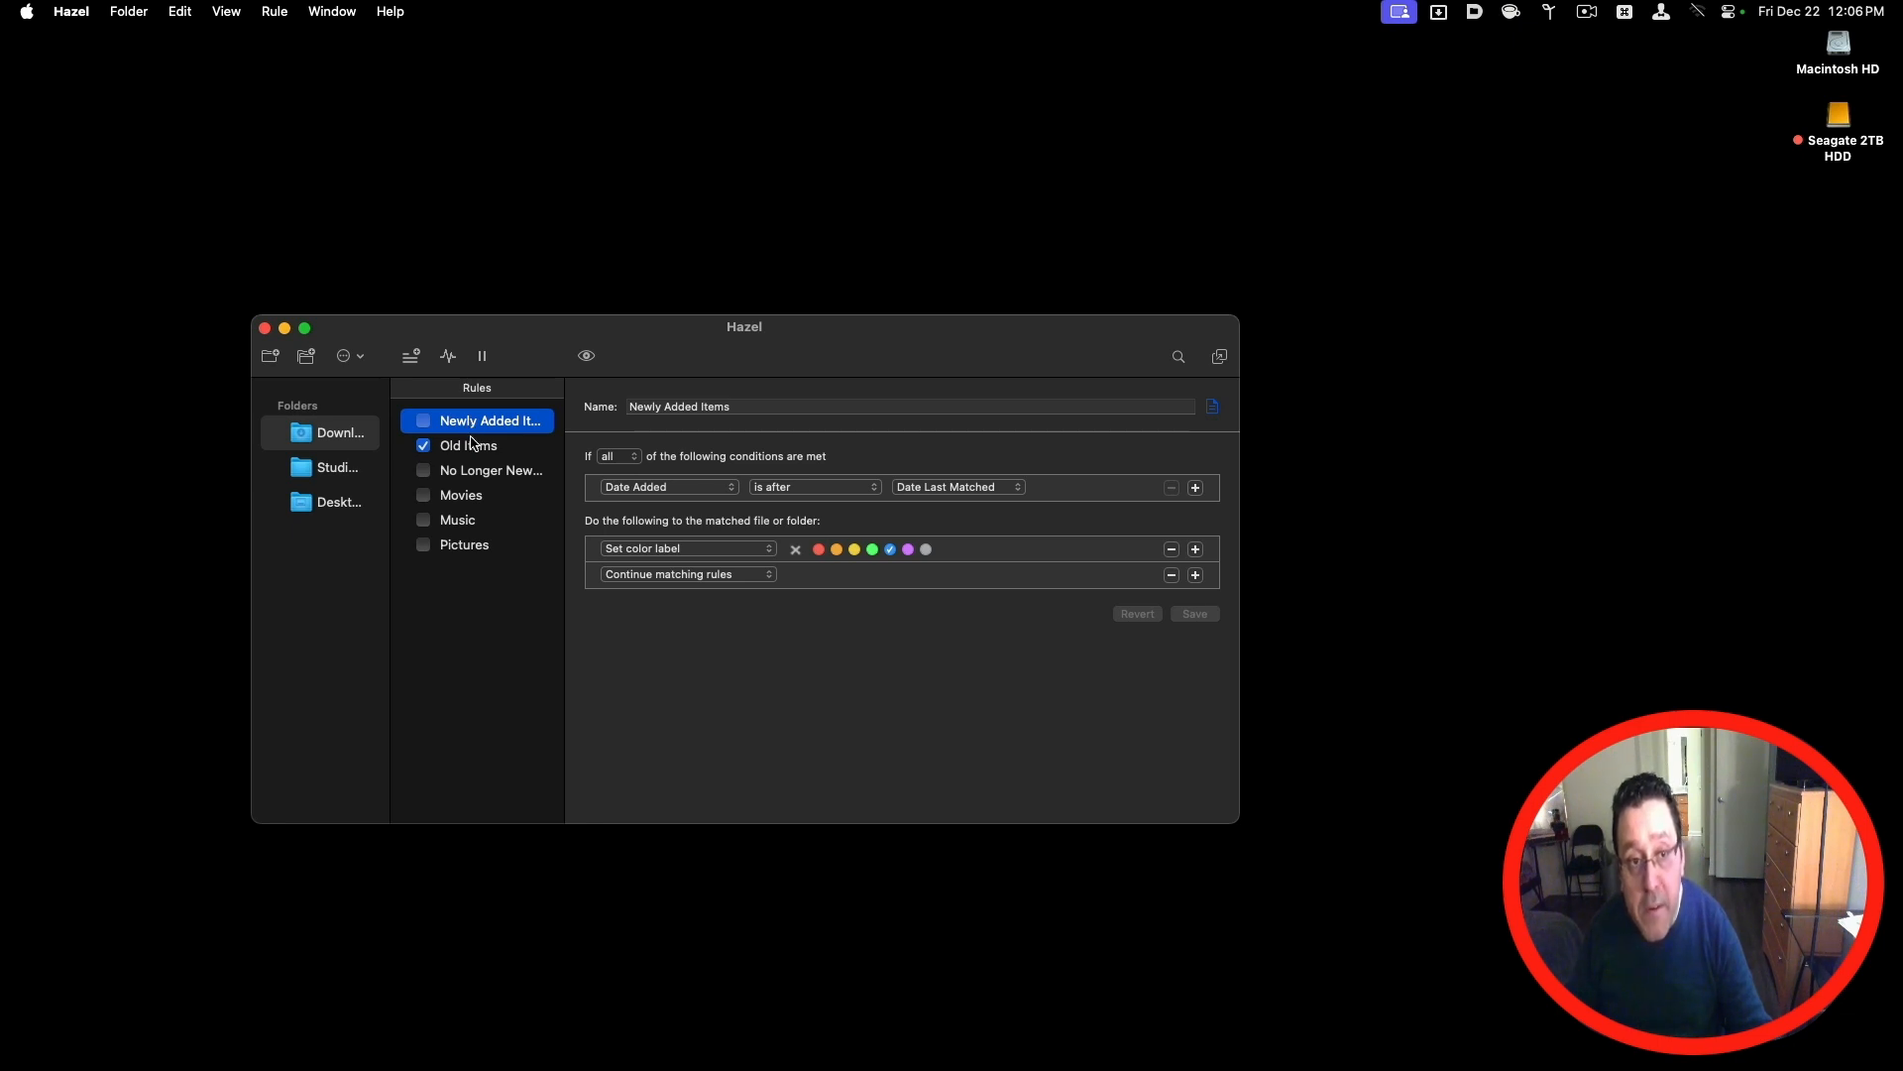
mouse_move(471, 442)
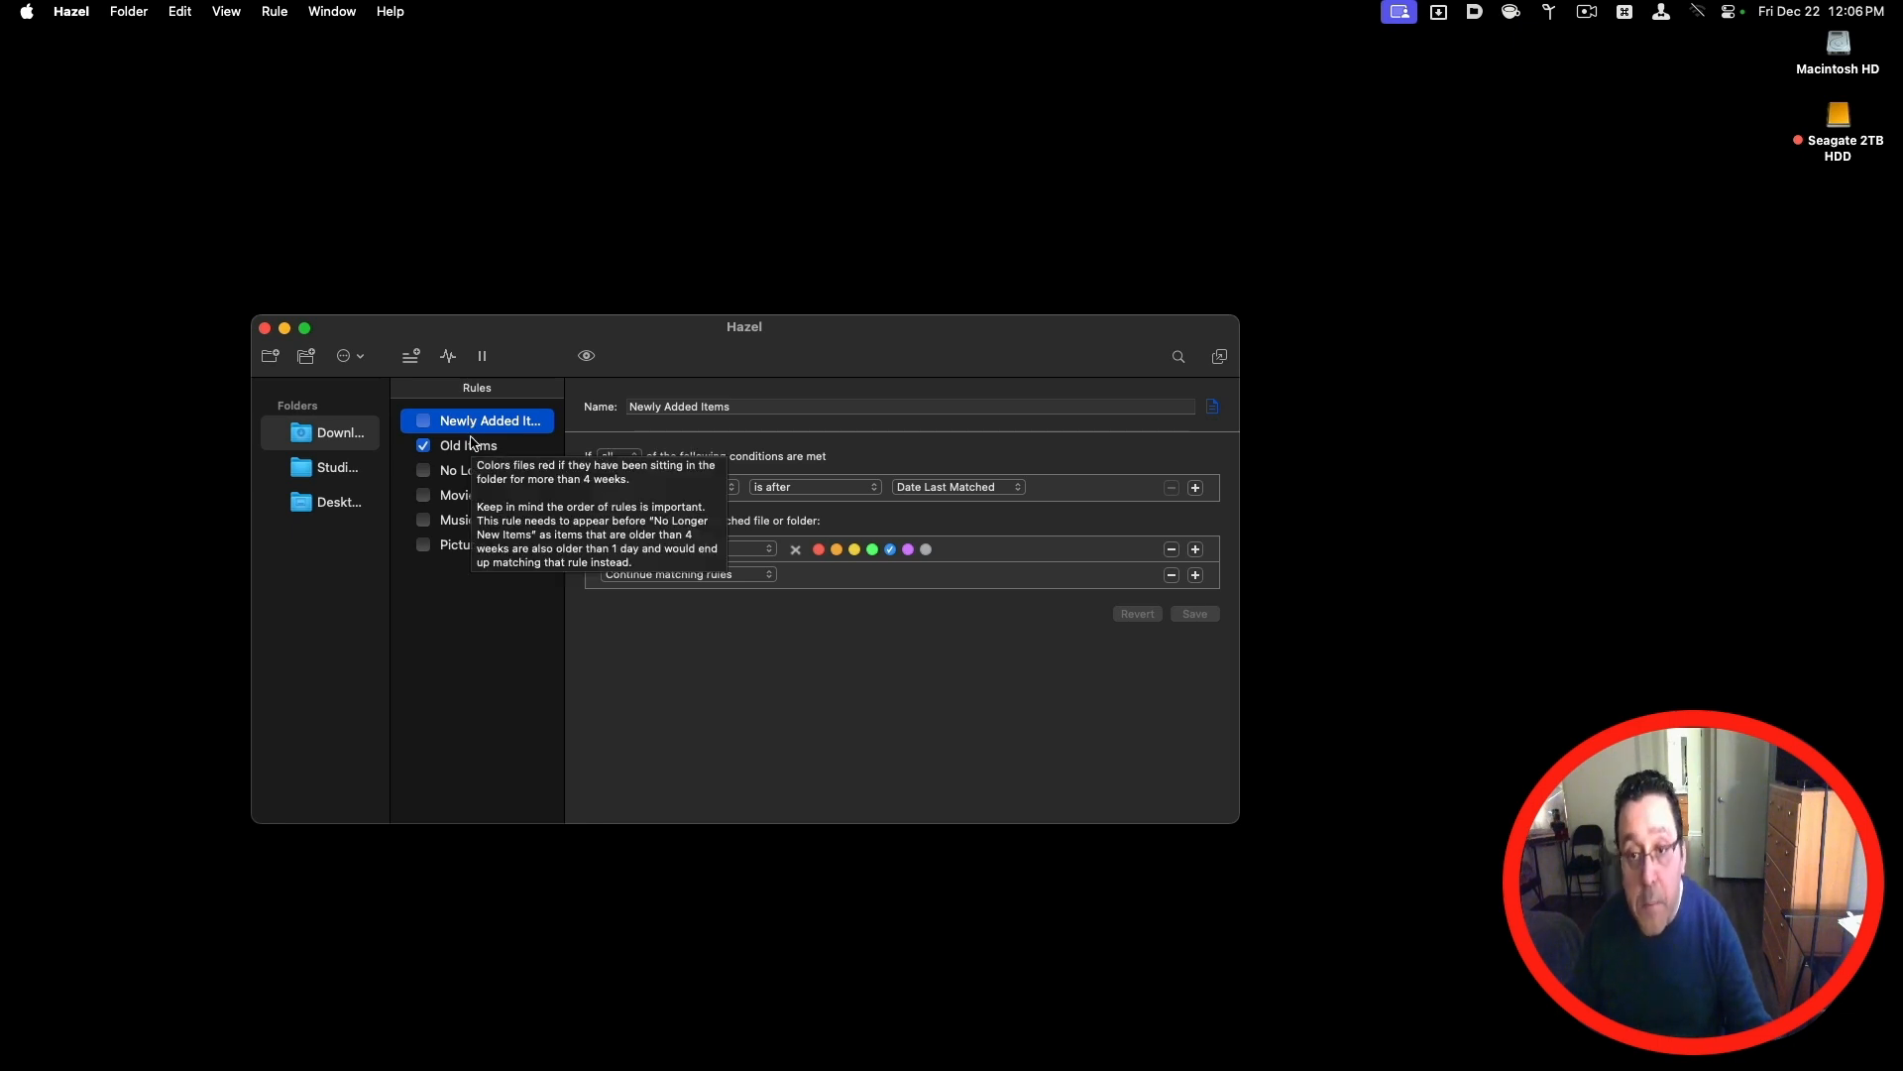